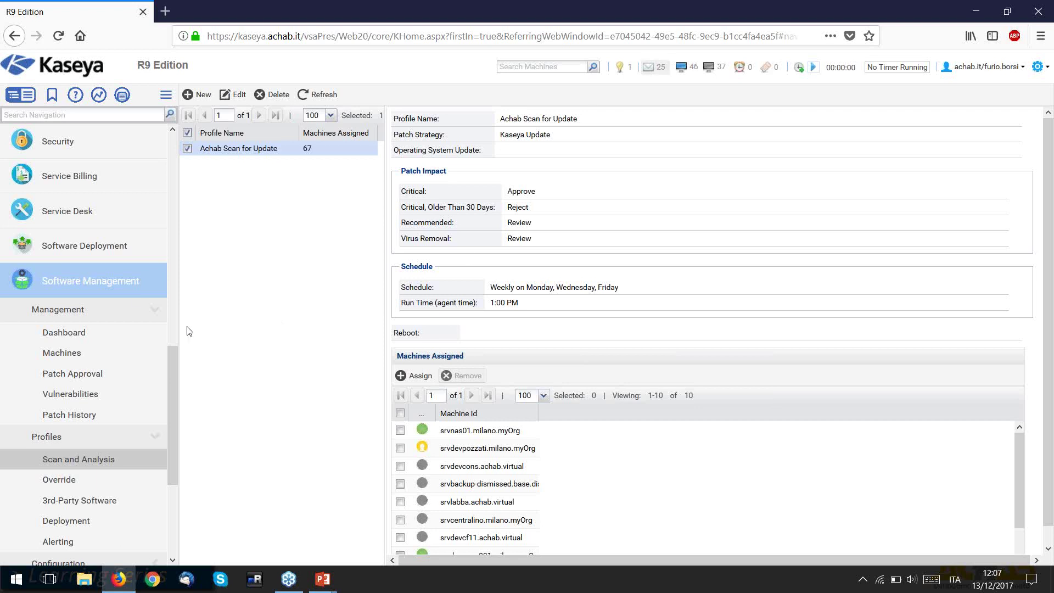
Reopen the Software Management module in the navigation and bring its Management and Profiles sections into view.
click(122, 277)
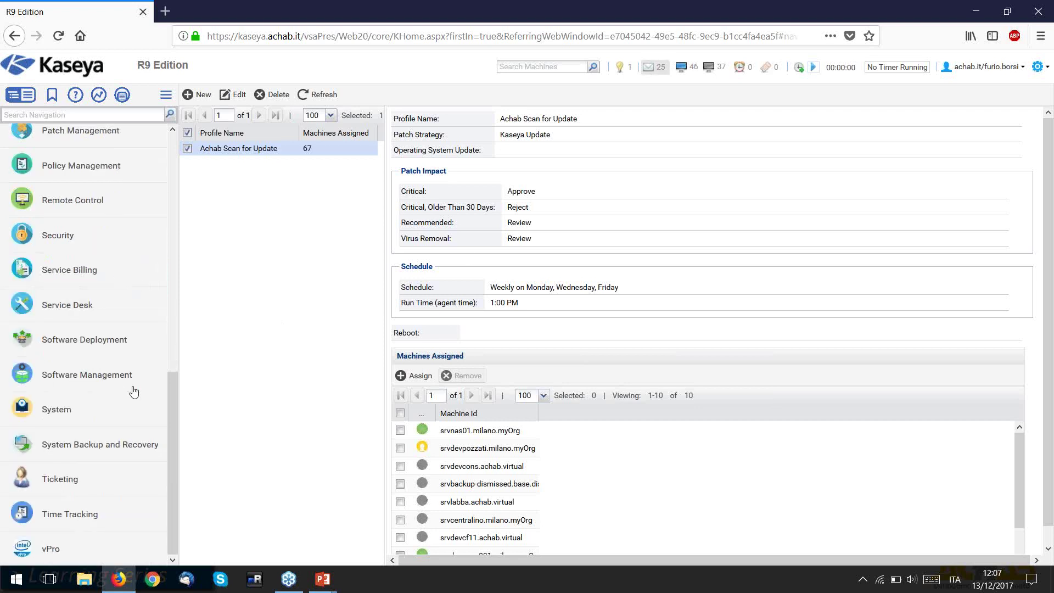
drag(169, 386, 163, 353)
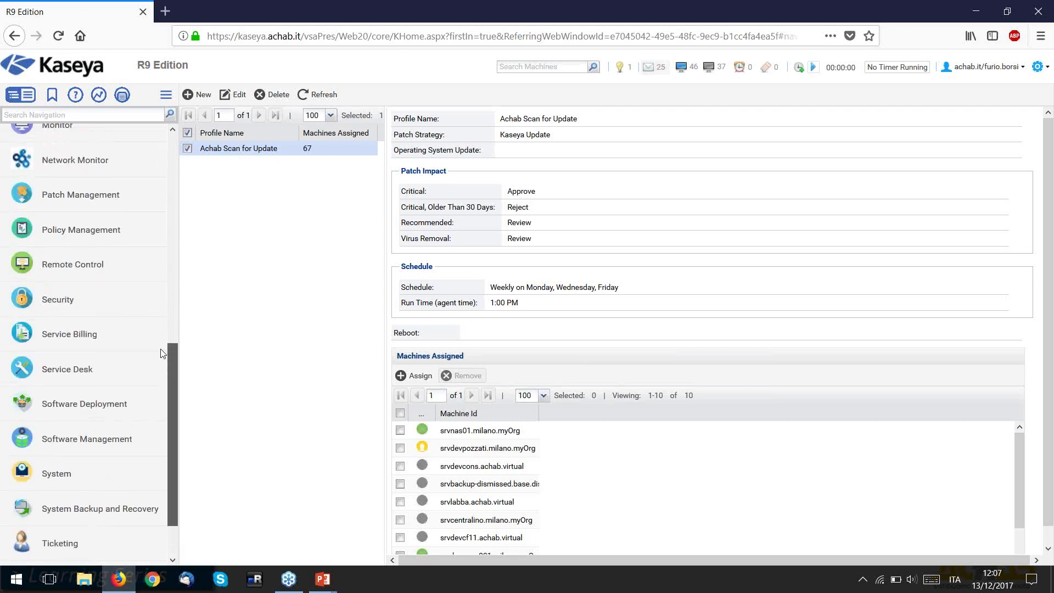
scroll(77, 372, down, 2)
click(83, 377)
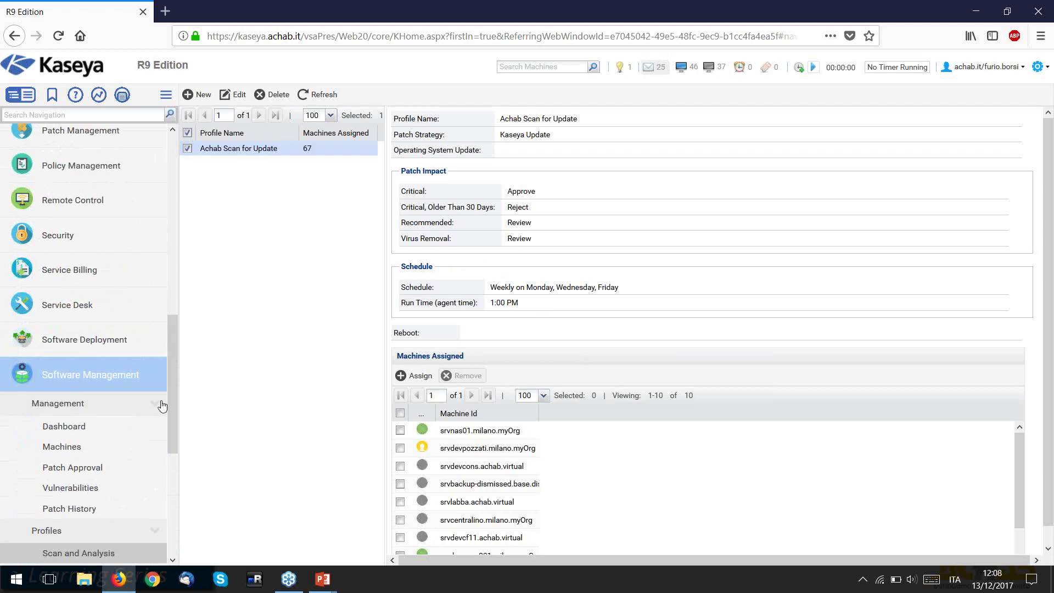
drag(172, 404, 173, 409)
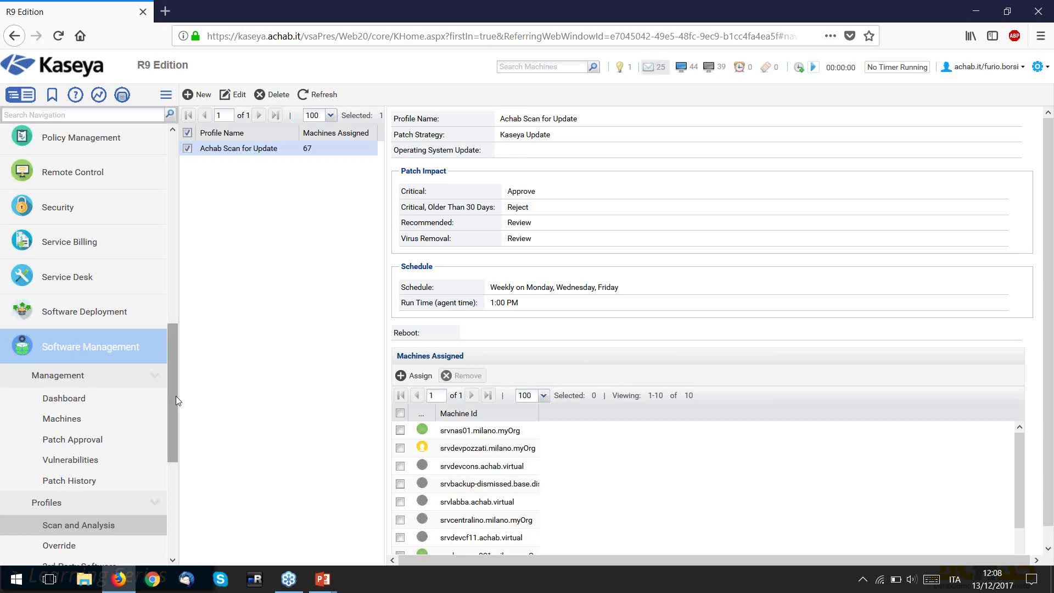
drag(176, 396, 169, 467)
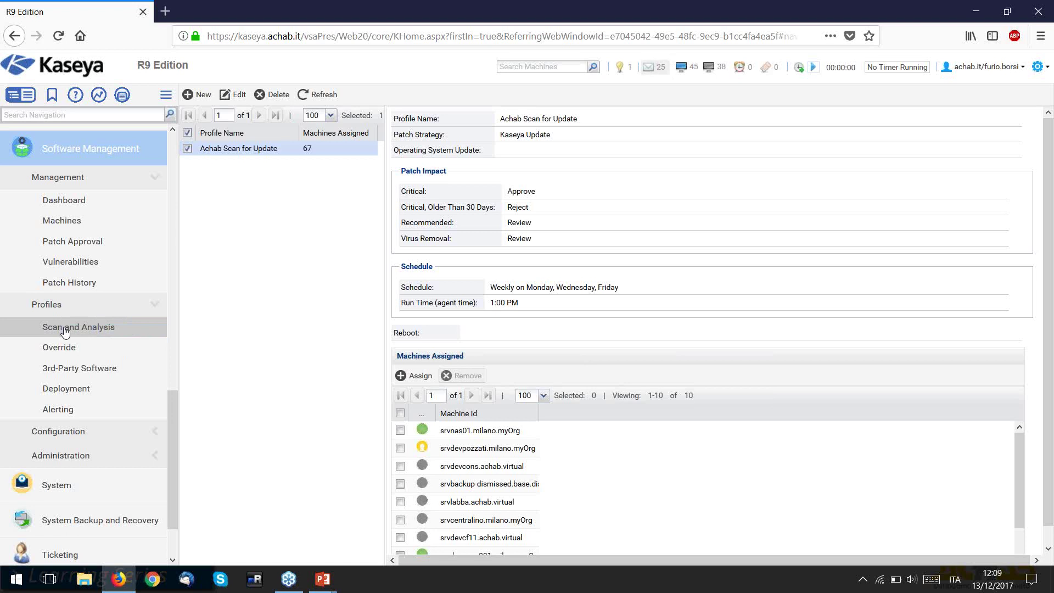
Review the Scan and Analysis, Override, 3rd-Party Software, Deployment and Alerting profile pages one after another.
click(64, 328)
click(114, 354)
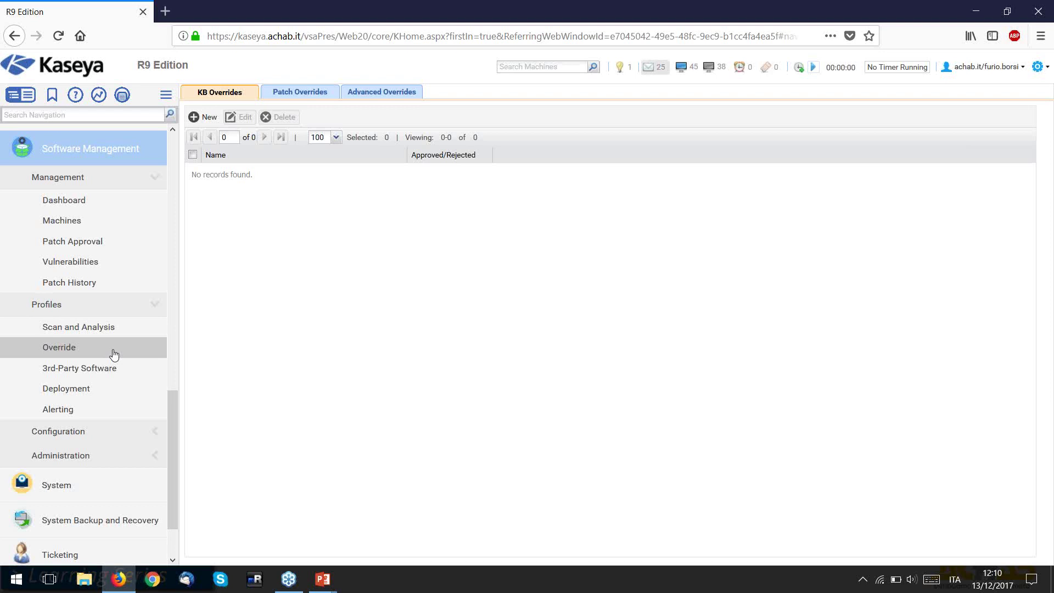
click(102, 369)
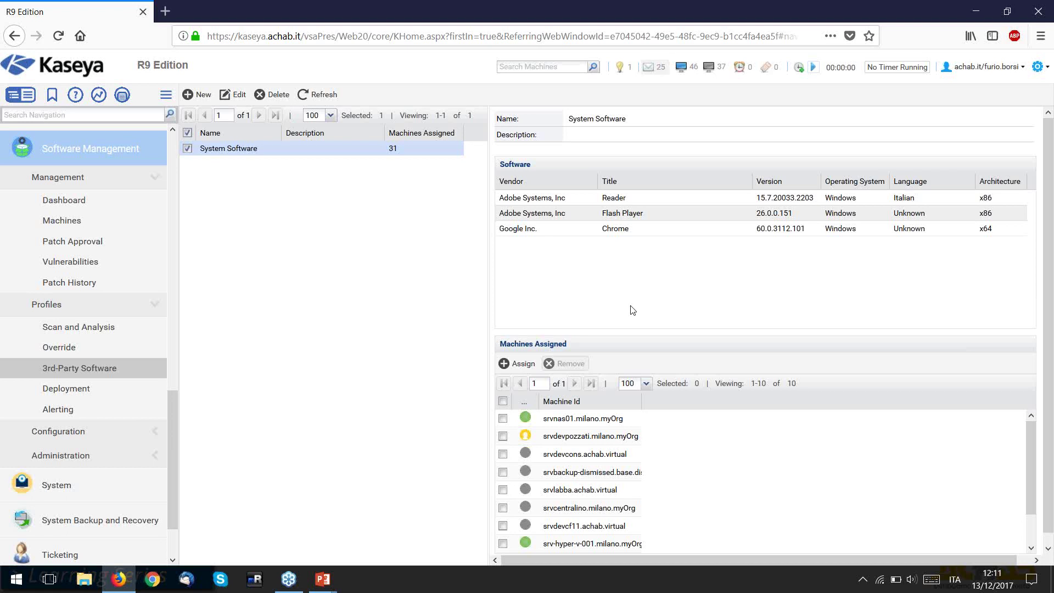
click(65, 398)
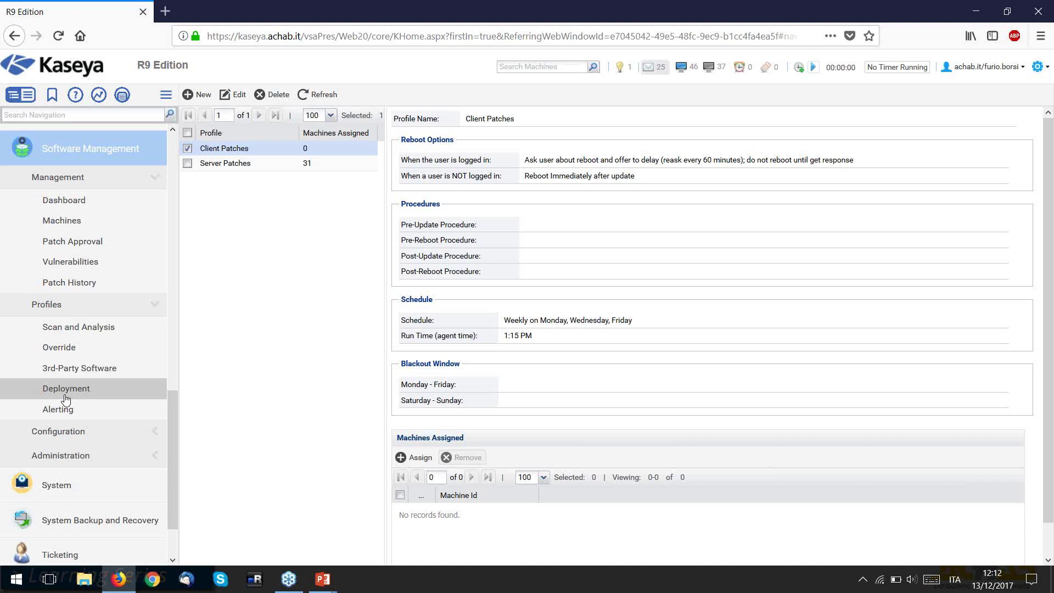
click(80, 416)
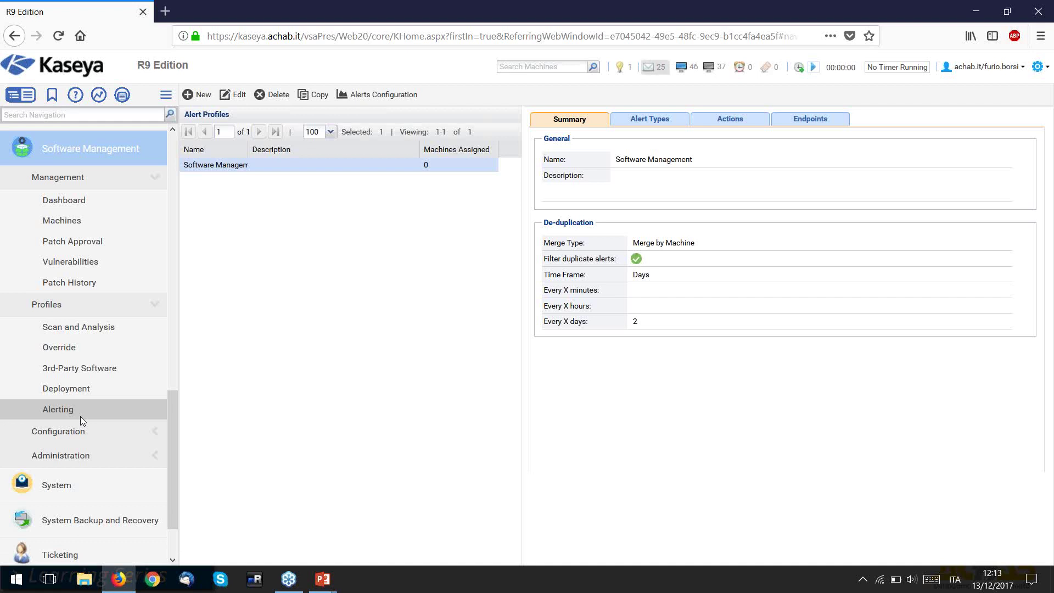
Start a new Scan and Analysis profile named Kaseya Learning with Kaseya Update as the patch strategy.
click(63, 331)
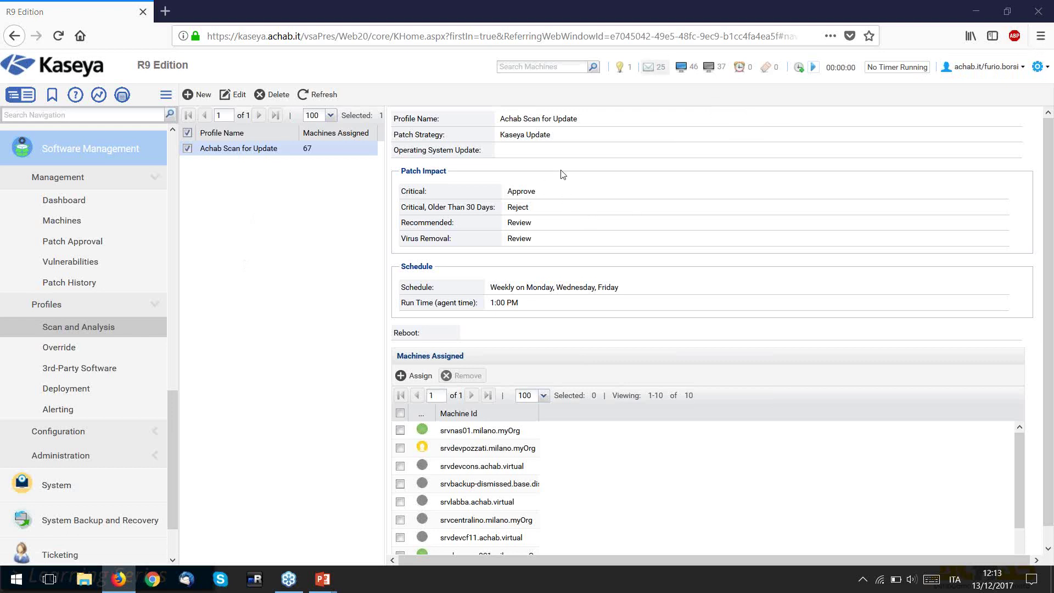
click(199, 95)
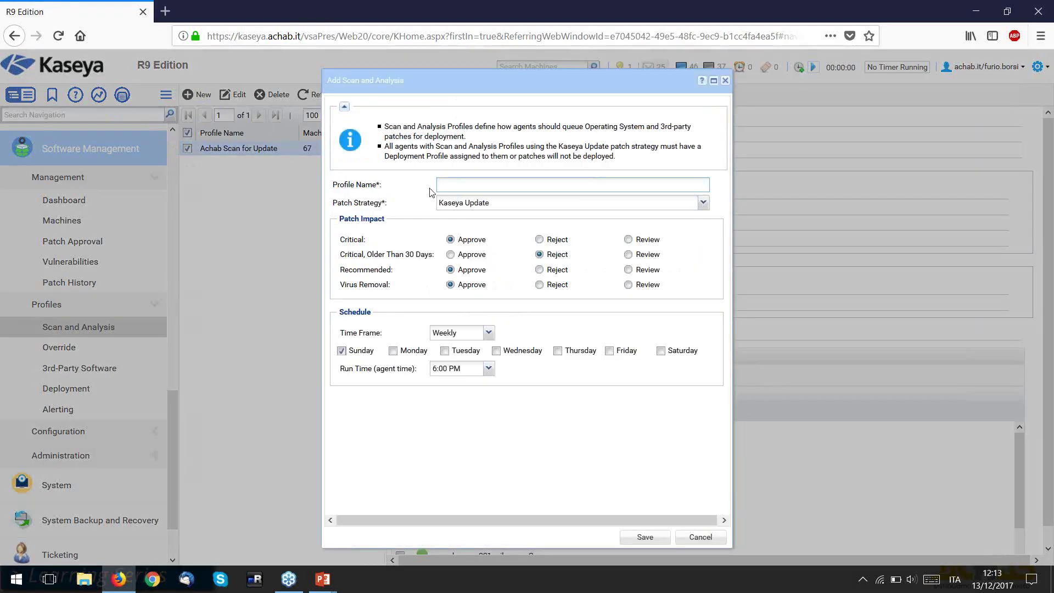
text(Kase)
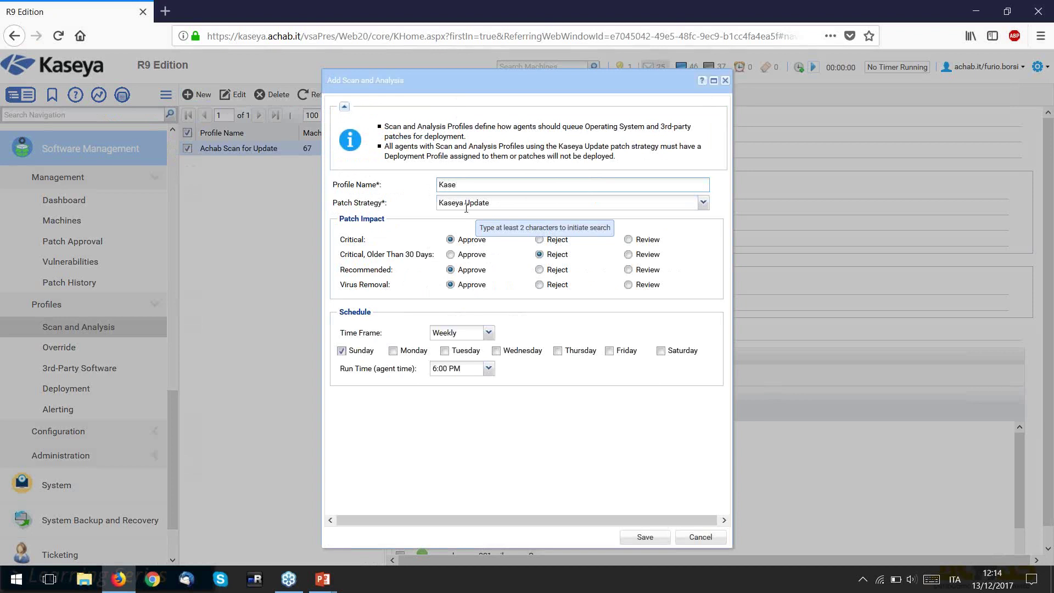
text(ya Learning)
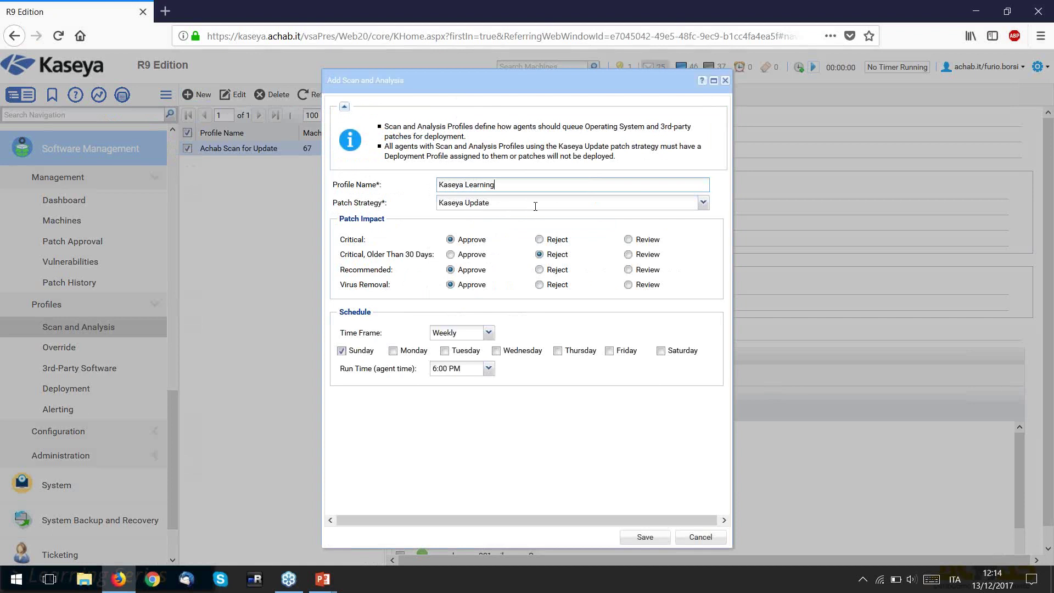
click(702, 203)
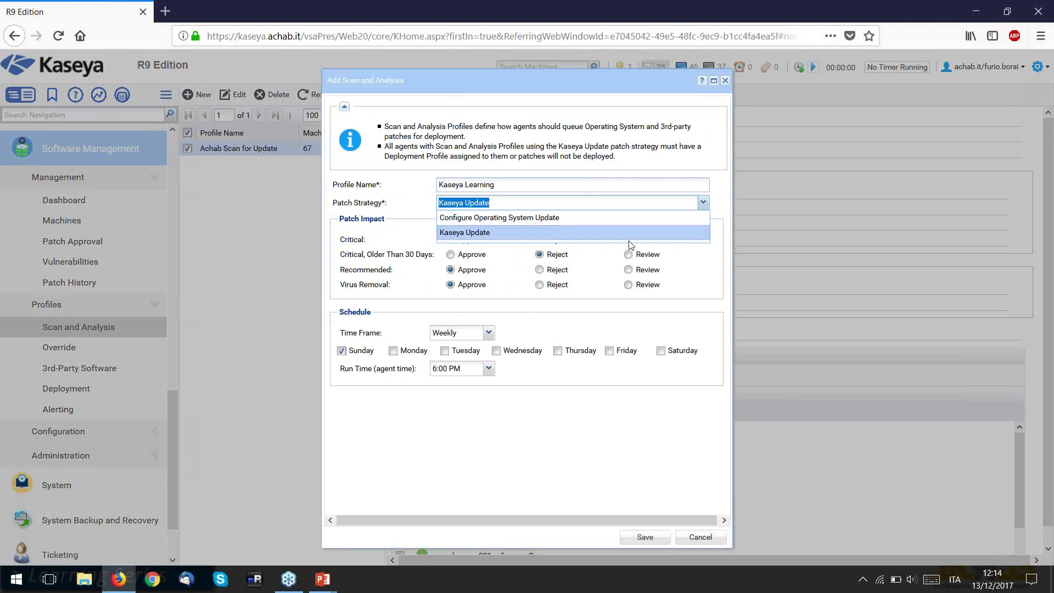
click(542, 236)
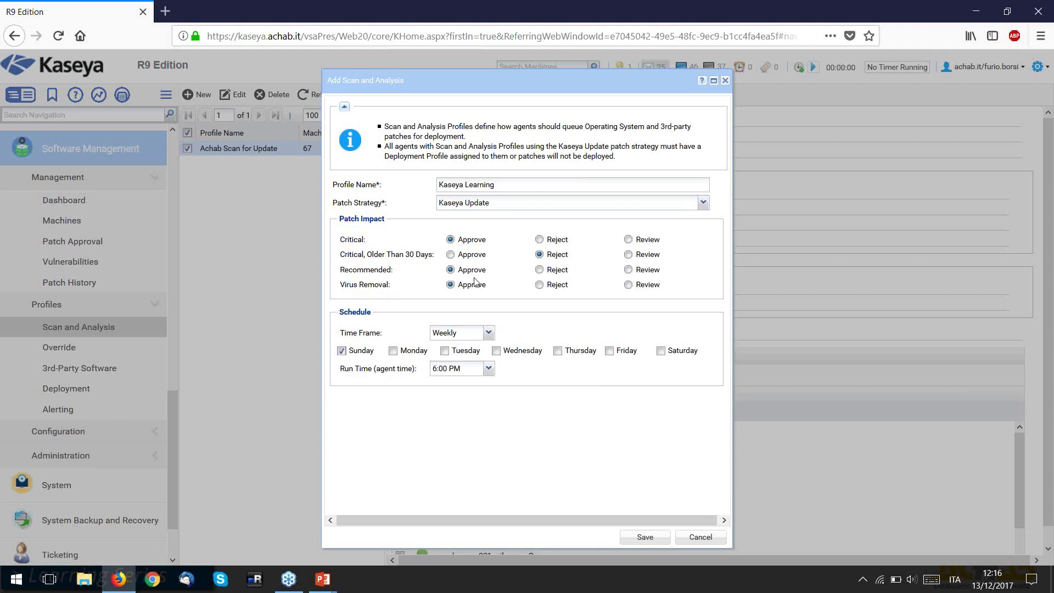
Set the Recommended and Virus Removal patch impacts to Review and save the new profile.
click(635, 274)
click(630, 285)
click(646, 537)
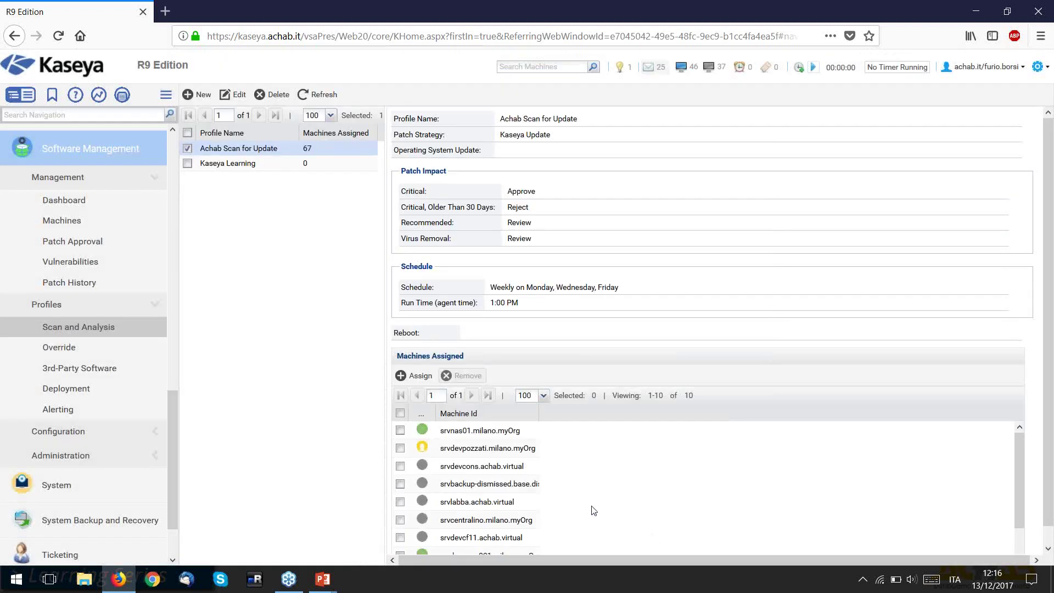
Check the Kaseya Learning profile's details and the pending patches on the Patch Approval page.
click(230, 163)
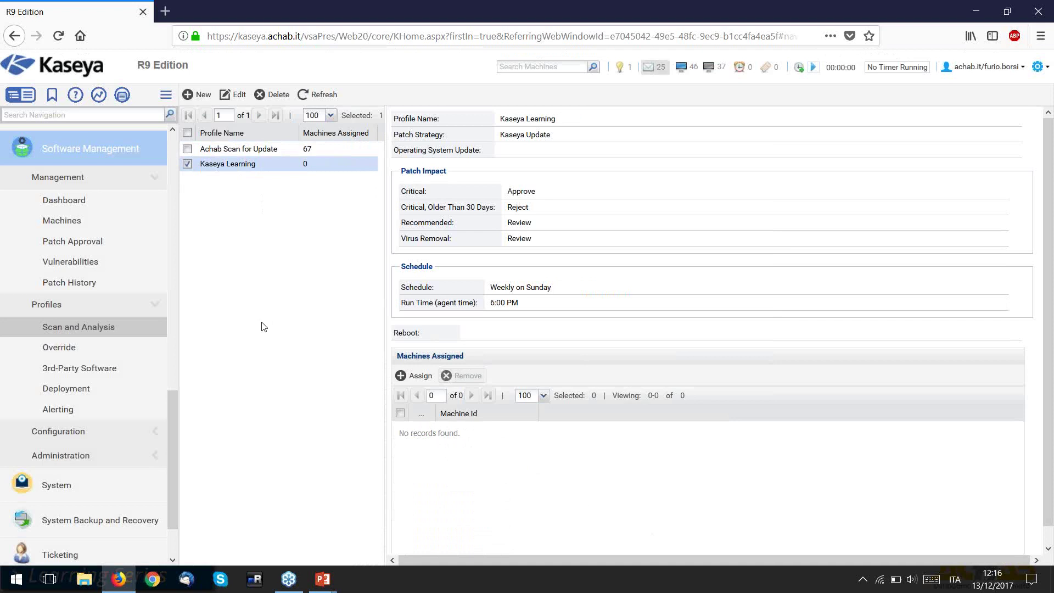
click(72, 243)
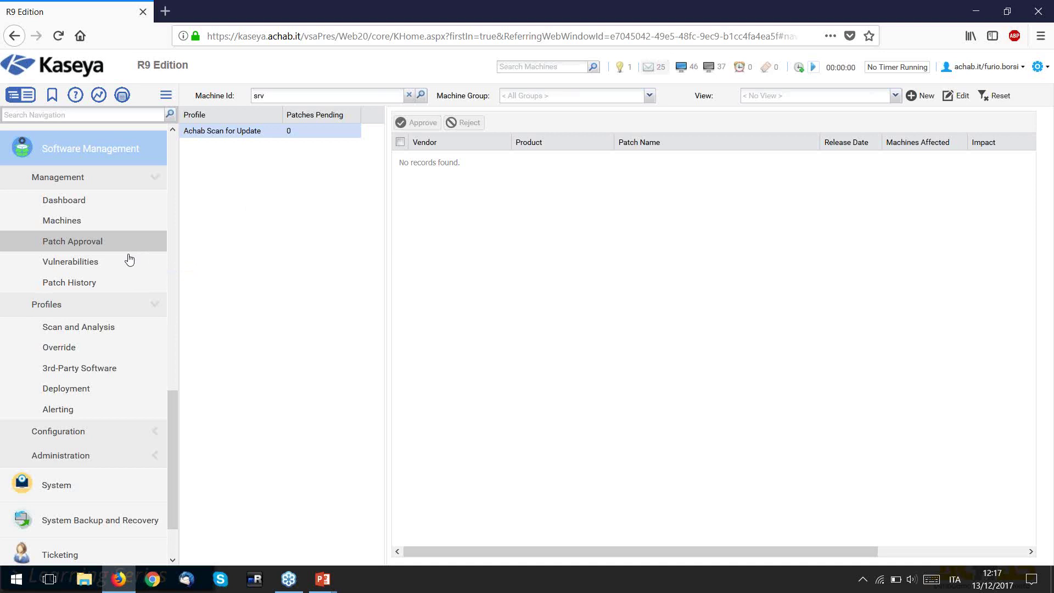
click(104, 326)
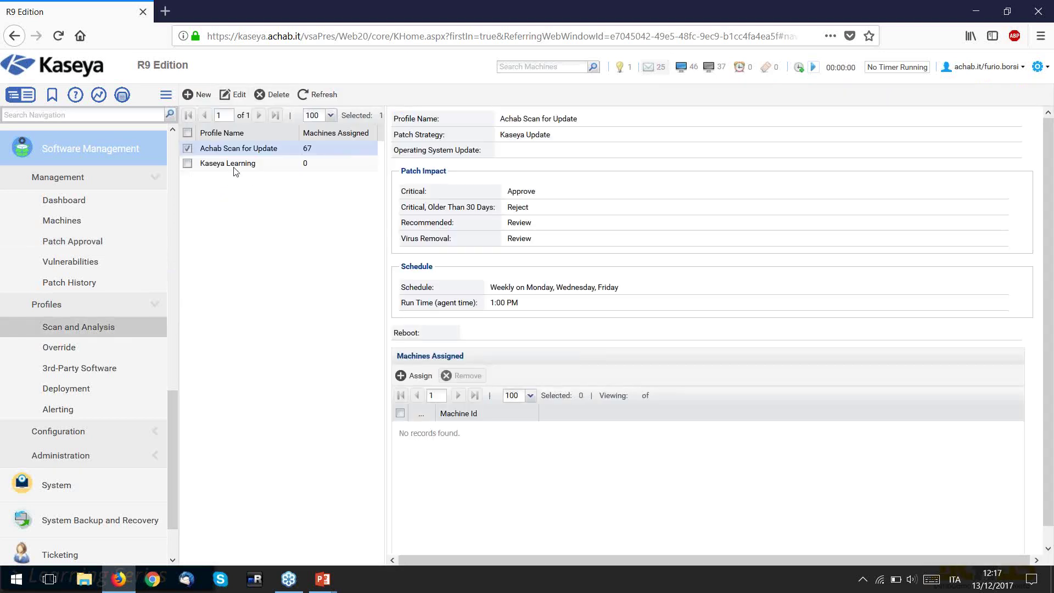
click(232, 168)
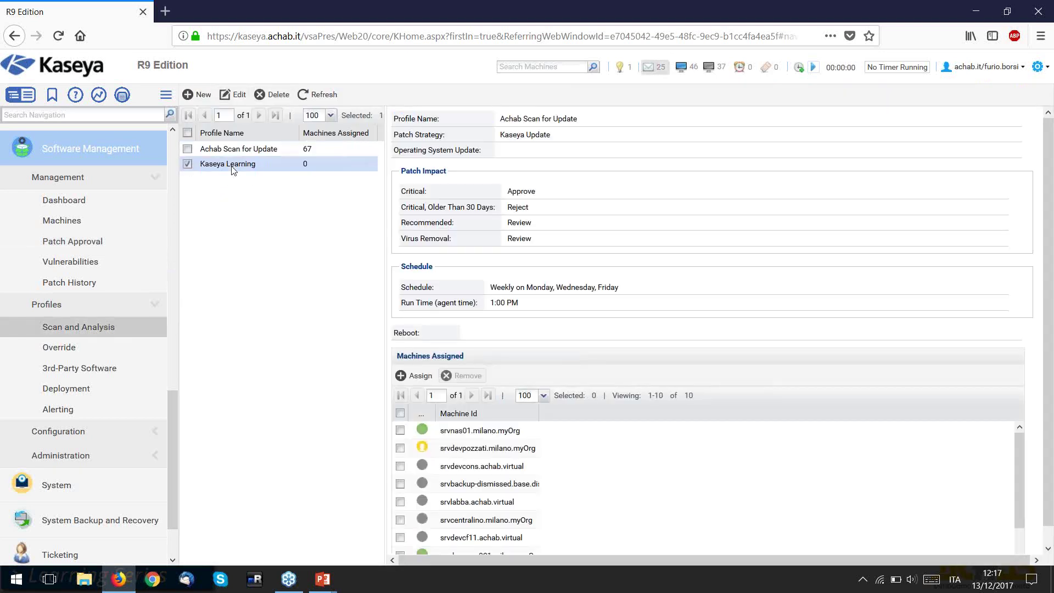
click(235, 94)
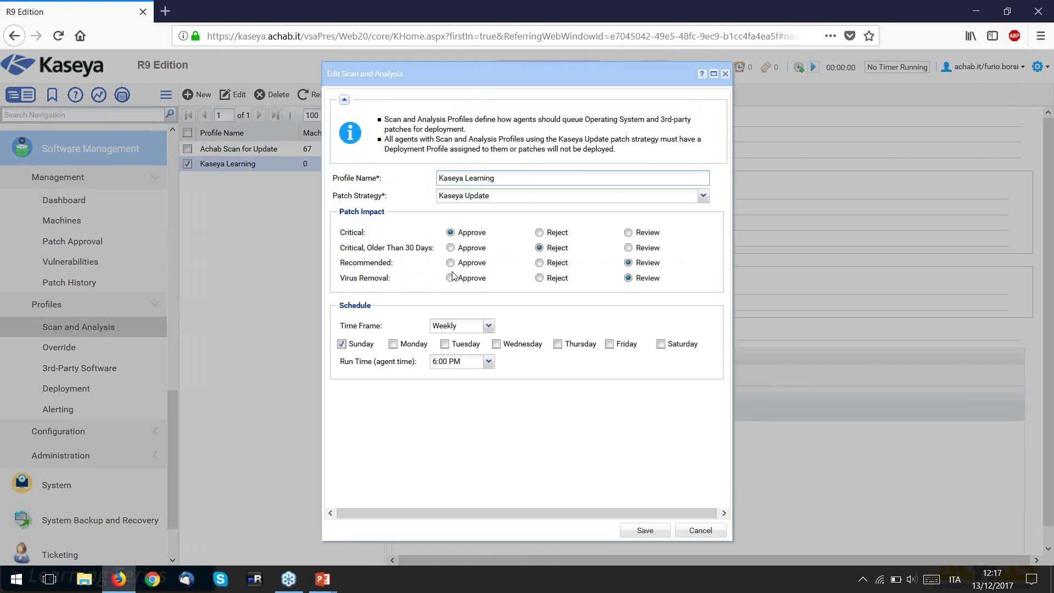
click(540, 263)
click(450, 263)
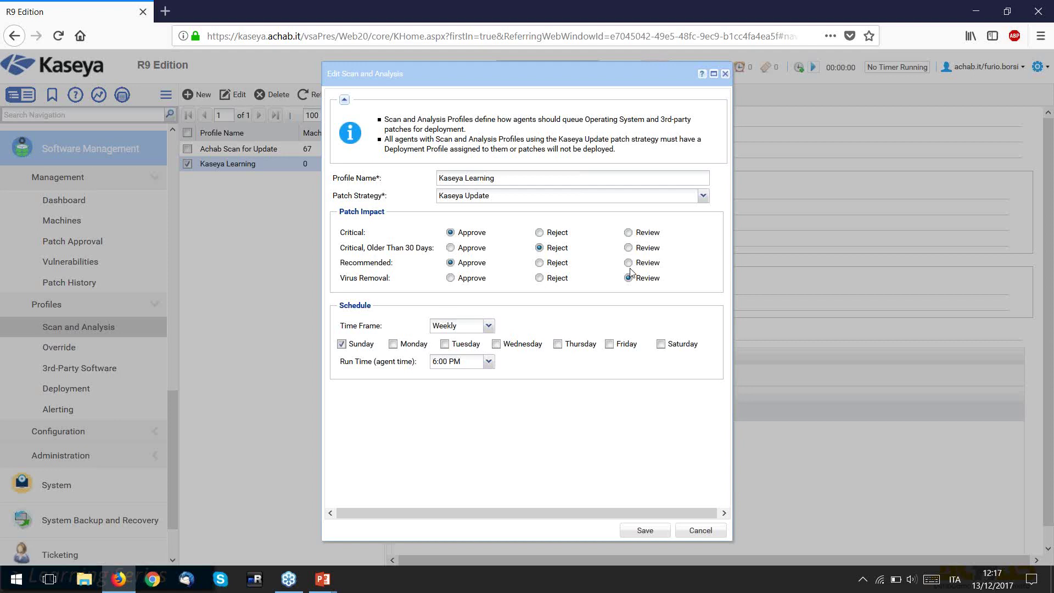
click(540, 263)
click(540, 278)
click(697, 530)
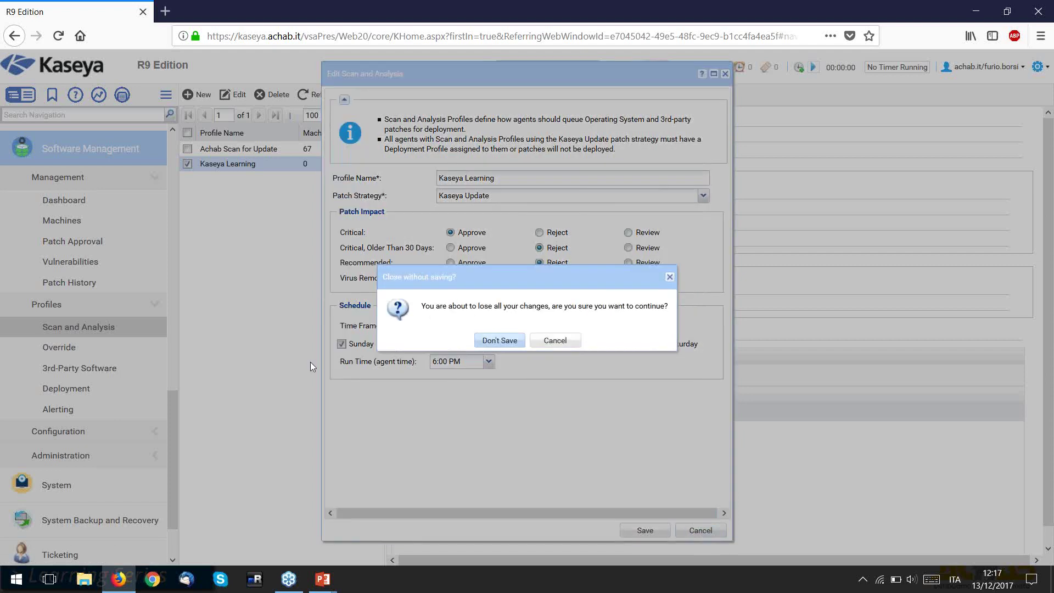
click(493, 342)
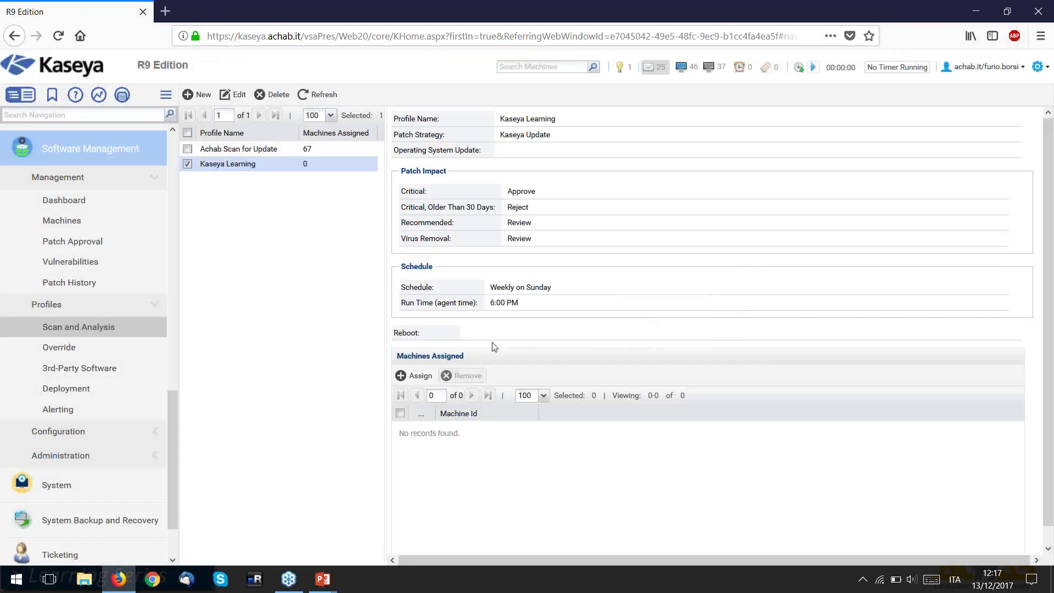
Start a new 3rd-Party Software profile named Kaseya Learning.
click(101, 375)
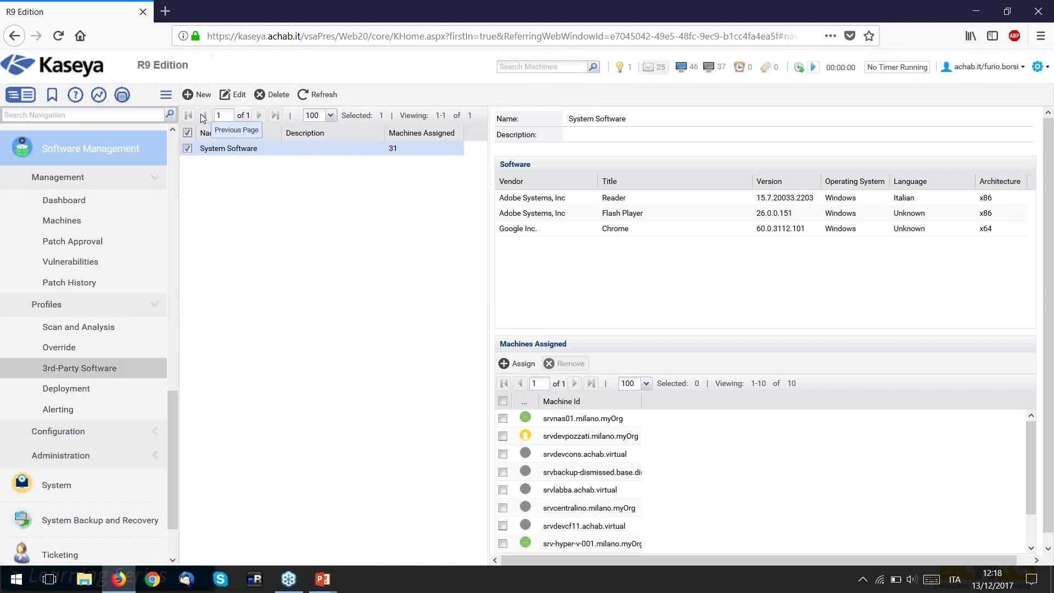
click(199, 98)
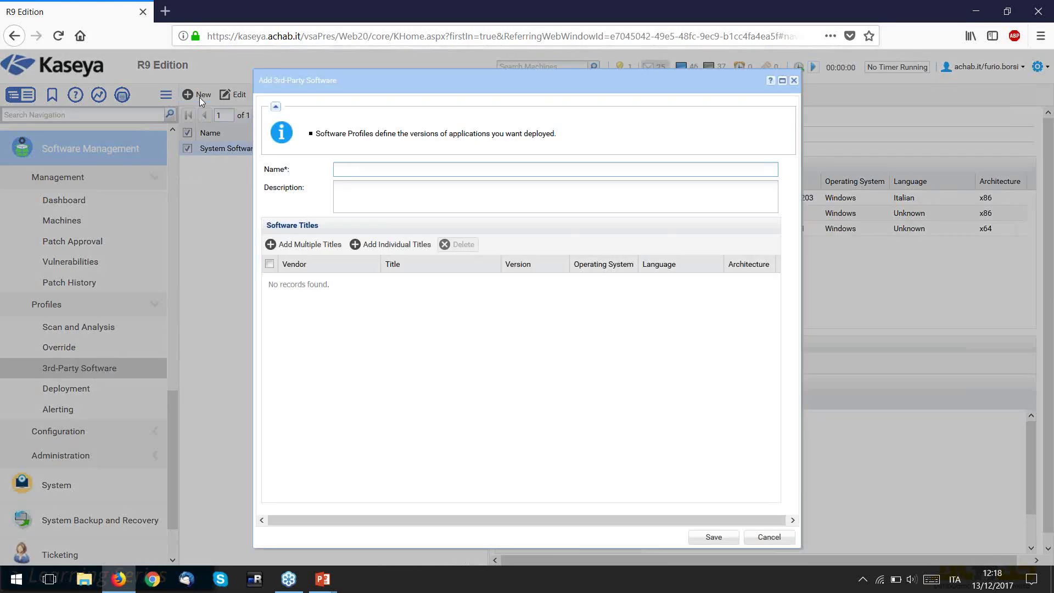
text(Kaseya Learning)
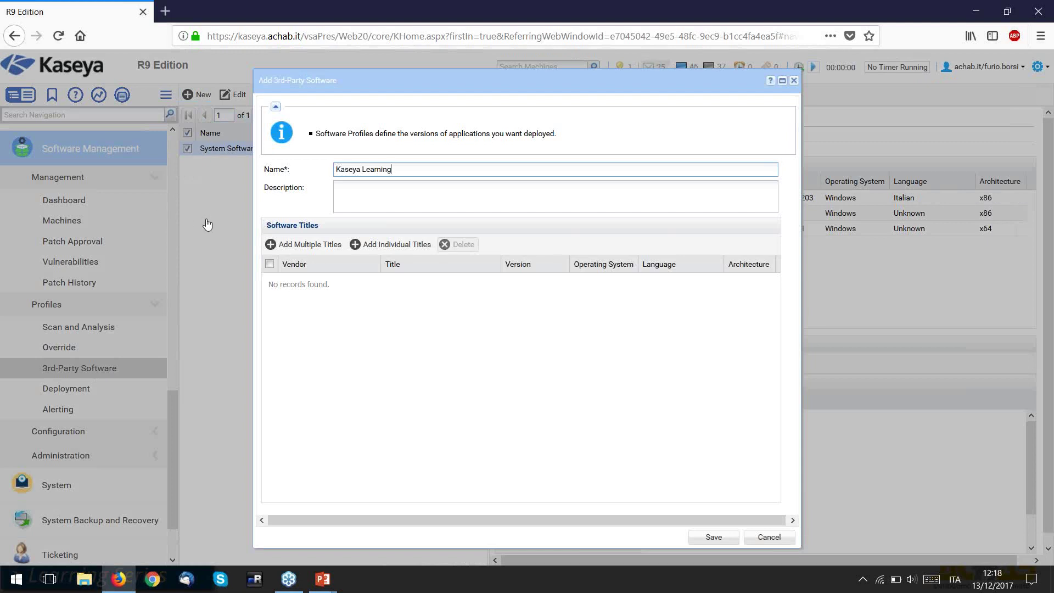
Open the selection of software titles for the profile and look through both pages of available titles.
click(309, 245)
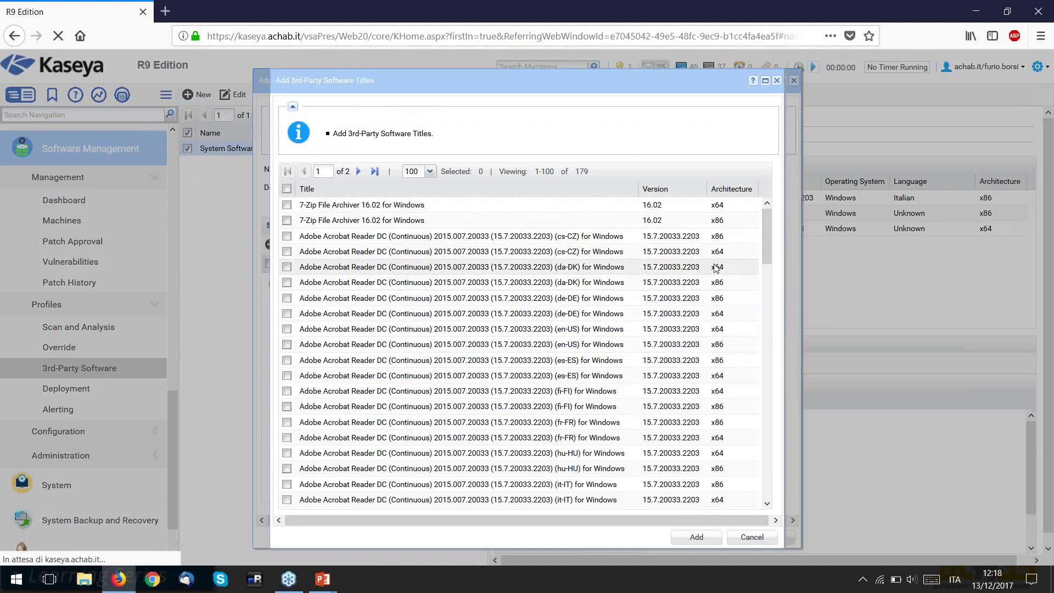
click(371, 171)
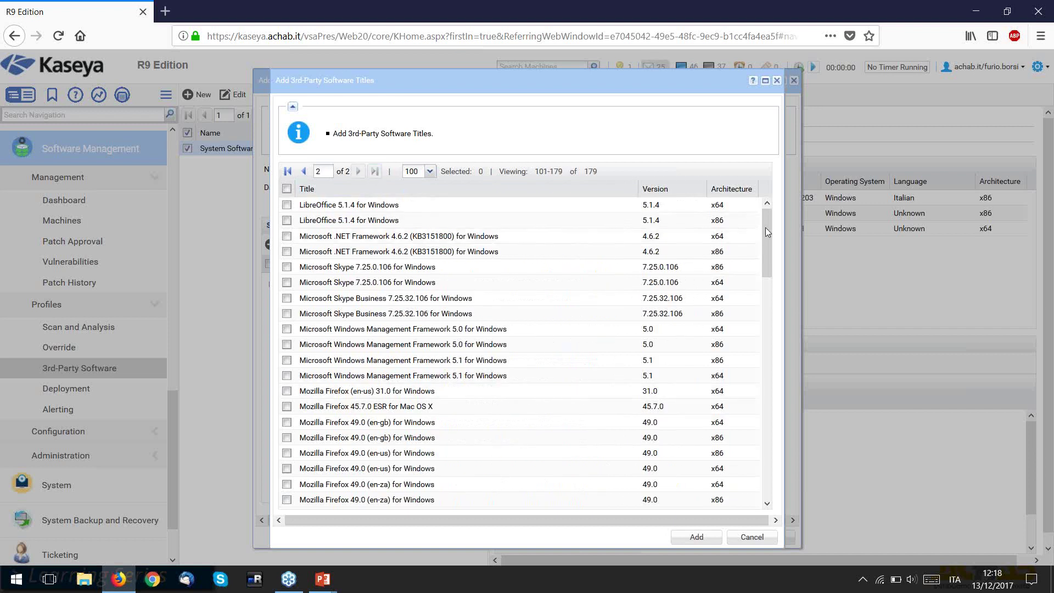
scroll(760, 392, down, 10)
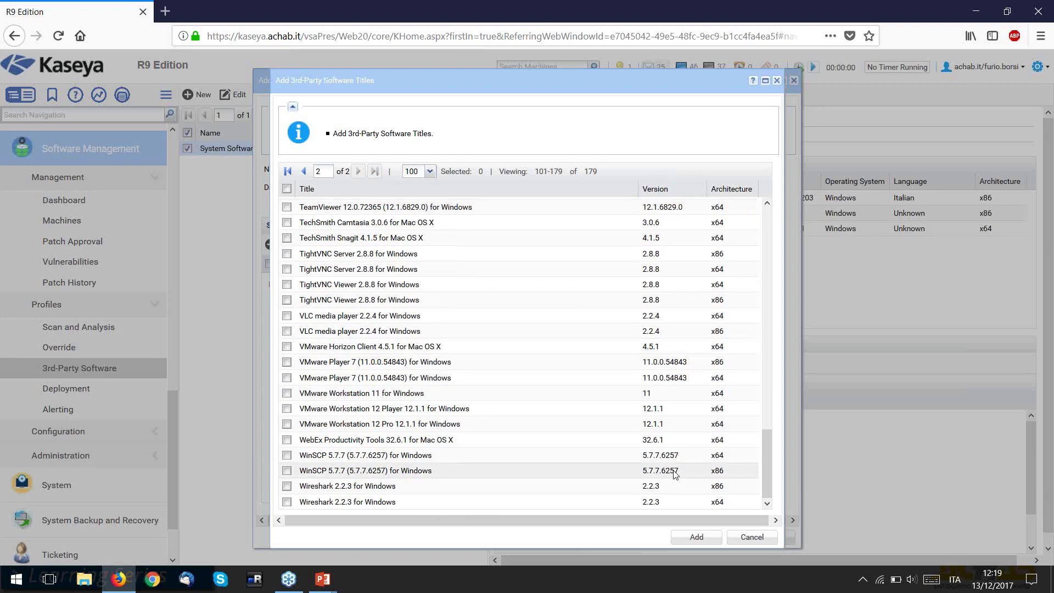
click(738, 537)
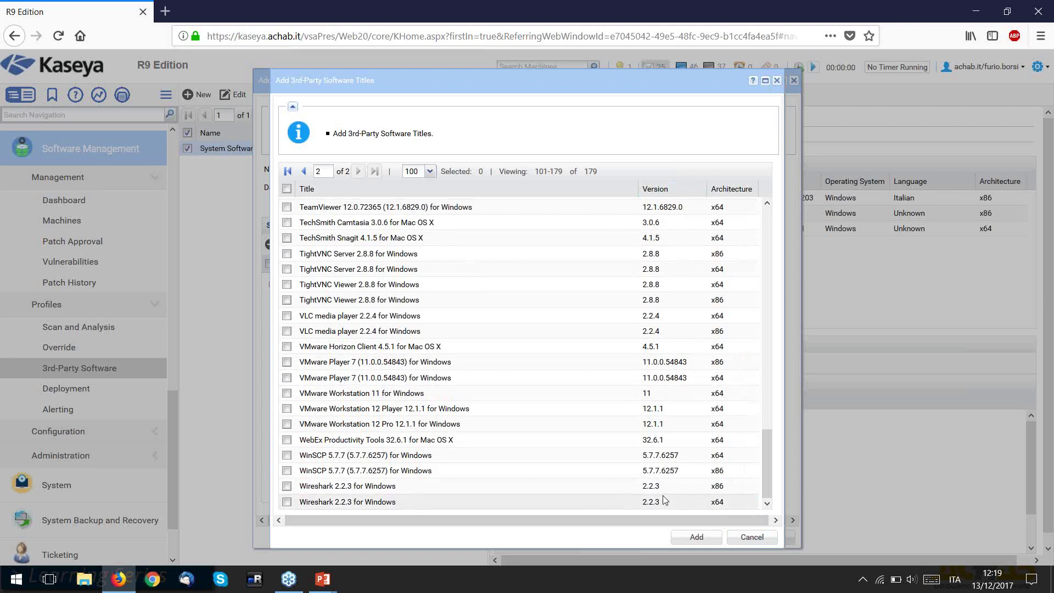
click(303, 171)
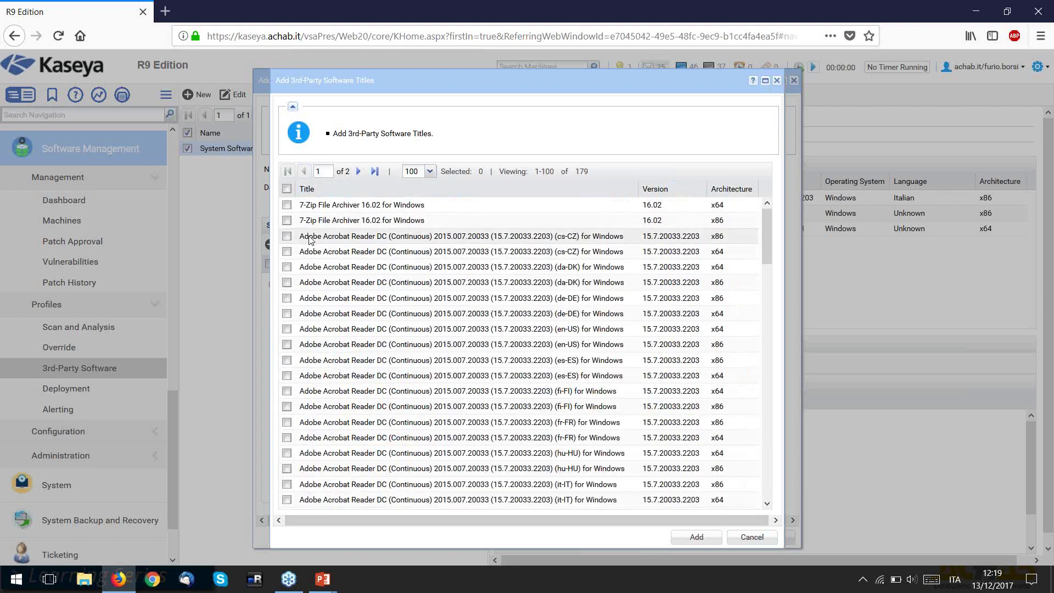
Add the title Google Chrome 62.0.3202.94 for Windows x64 to the Kaseya Learning profile.
click(288, 205)
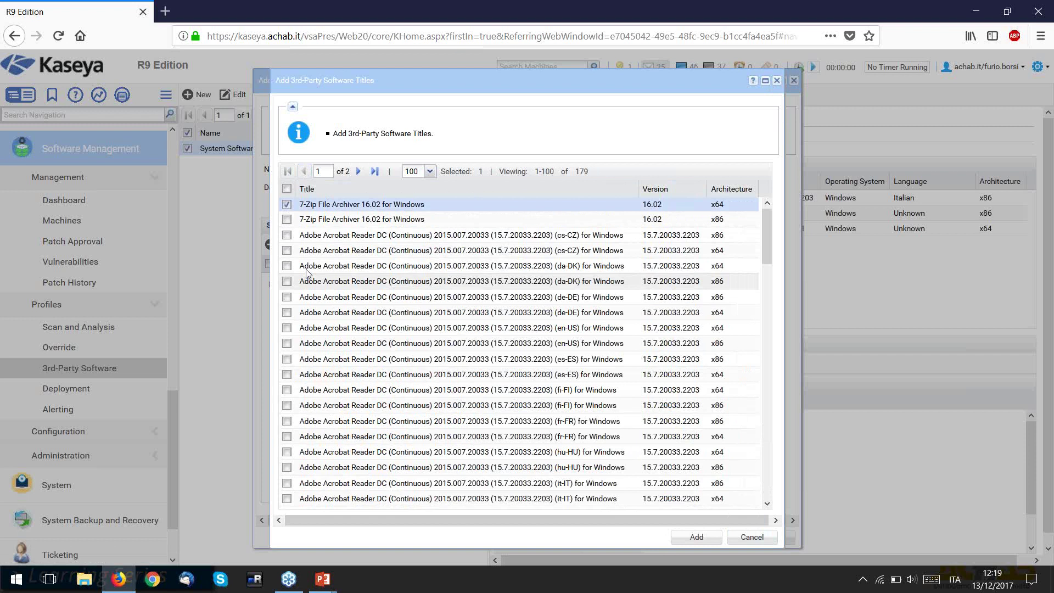
click(286, 374)
scroll(766, 281, down, 5)
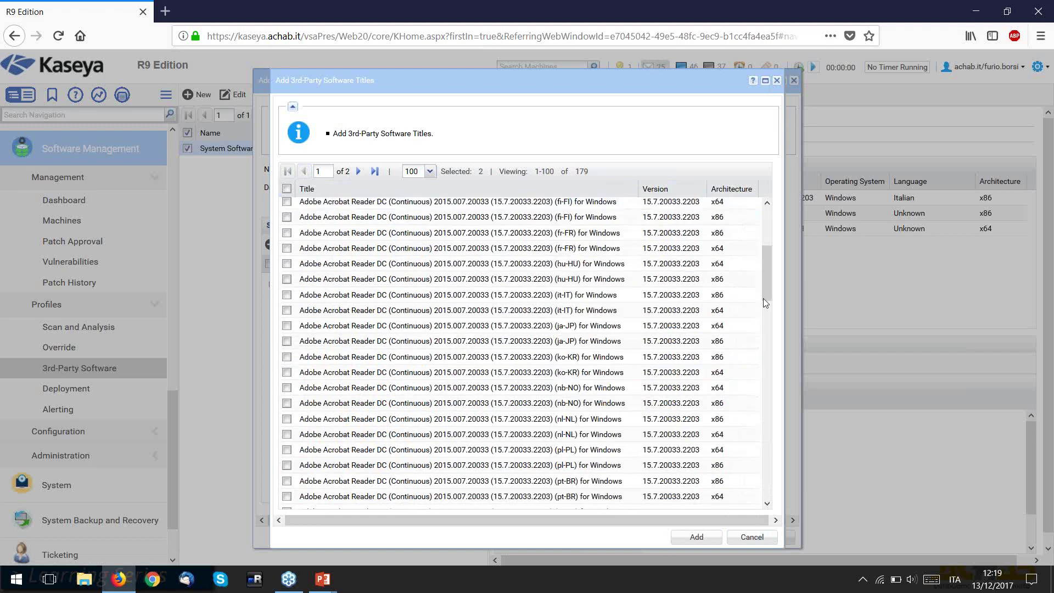
drag(763, 298, 743, 493)
click(549, 423)
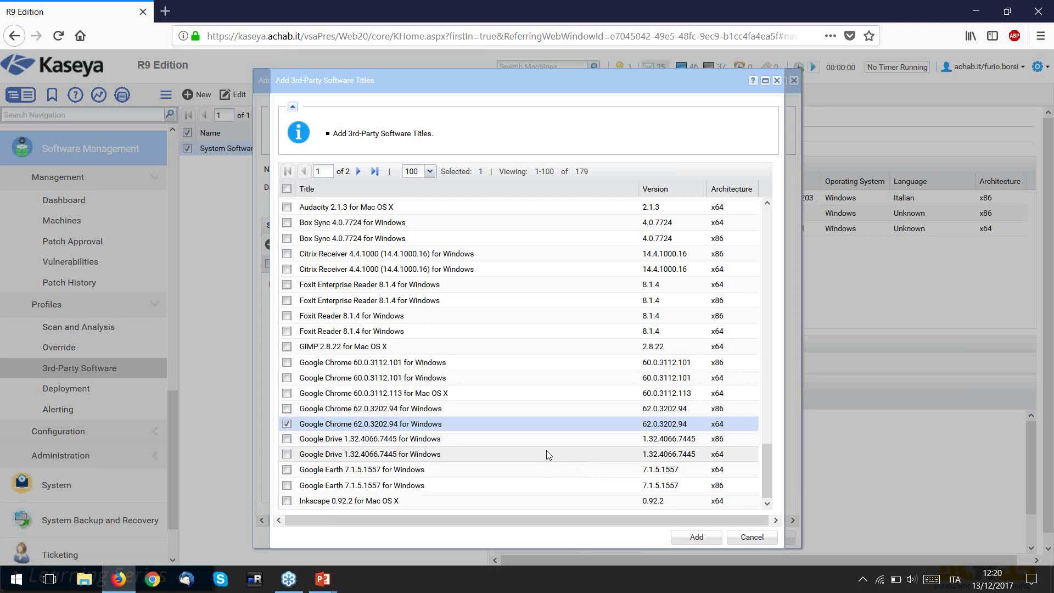
click(698, 538)
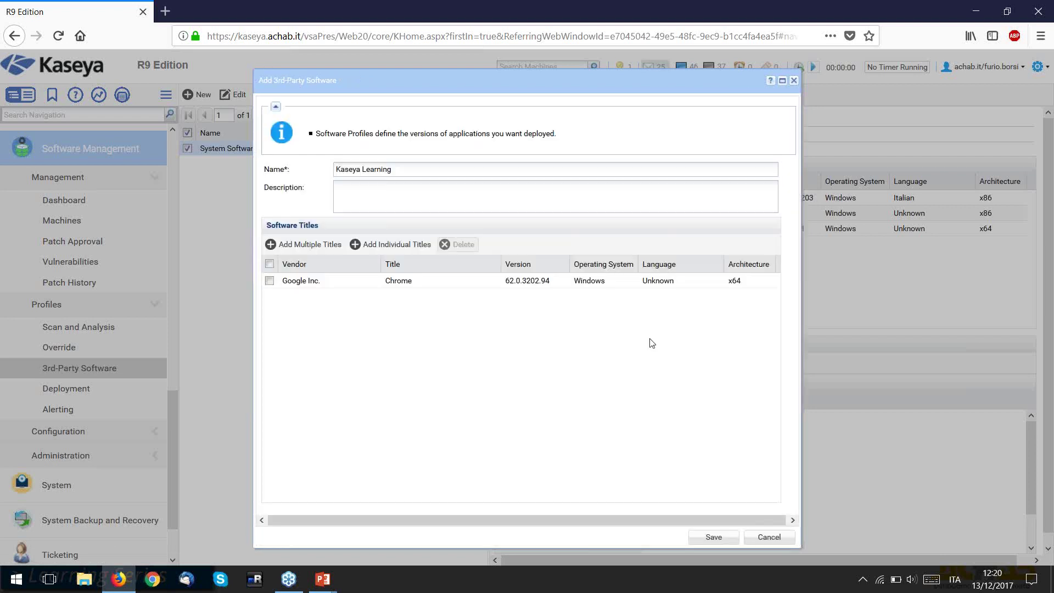
Add Adobe Acrobat Reader DC (Continuous) 2015.007.20033 (da-DK) for Windows x64 to the profile and save it.
click(309, 243)
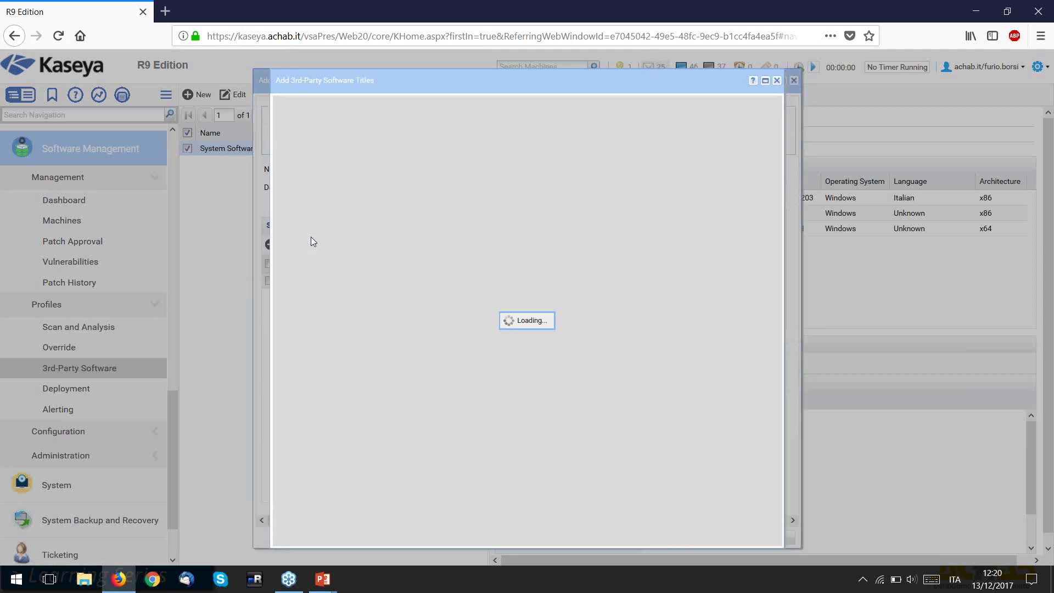
click(286, 266)
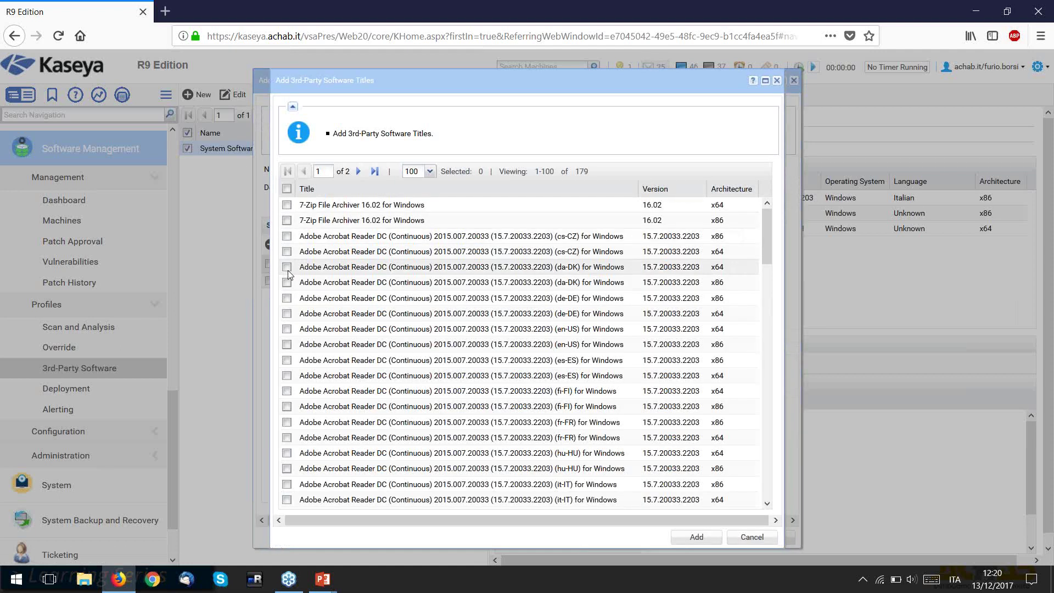
click(696, 537)
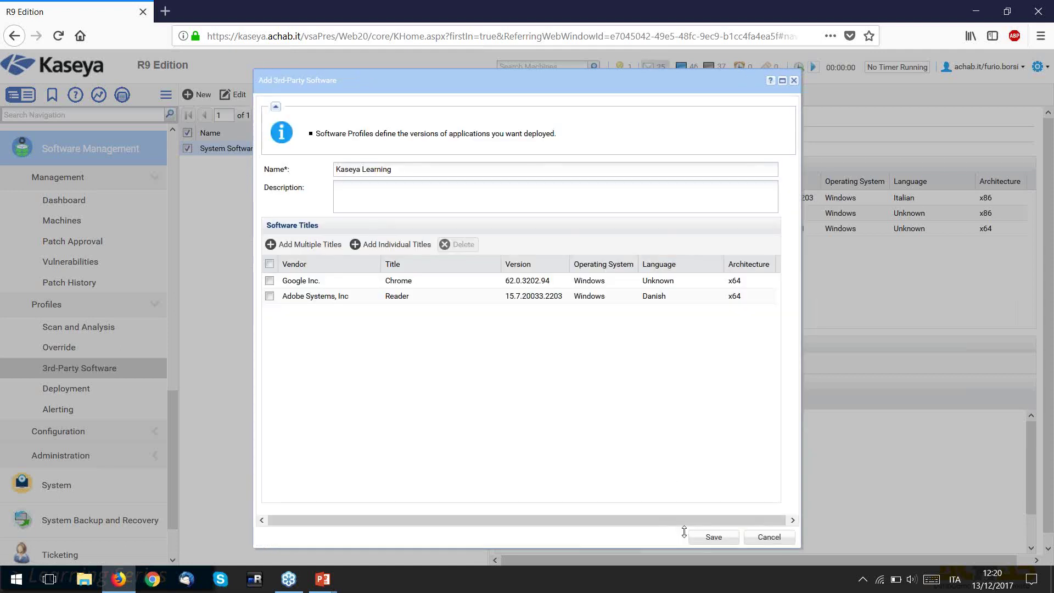
click(704, 540)
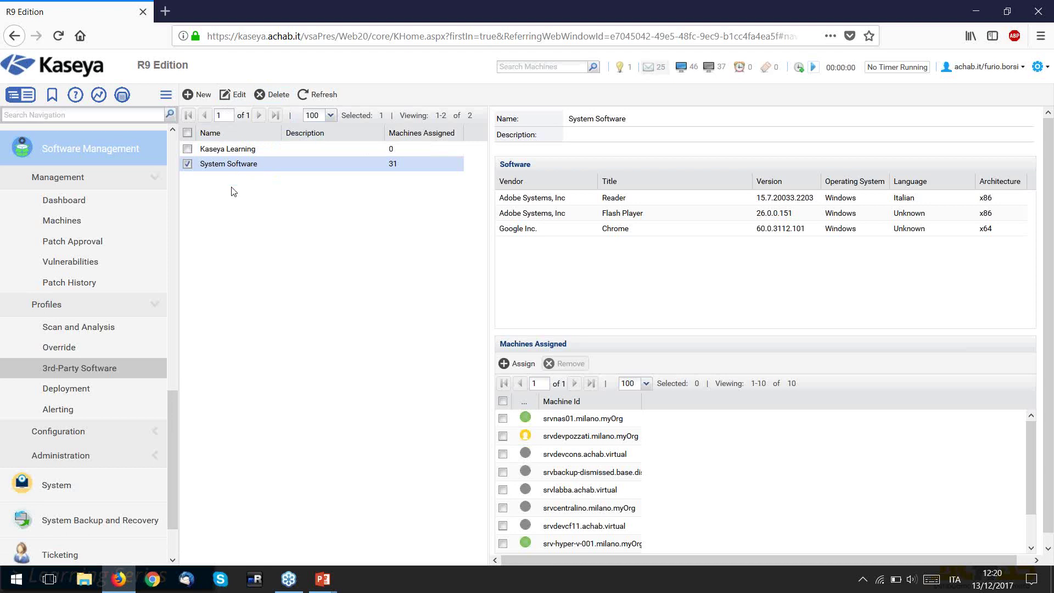
Start a new 3rd-Party Software profile named Teamviewer.
click(202, 95)
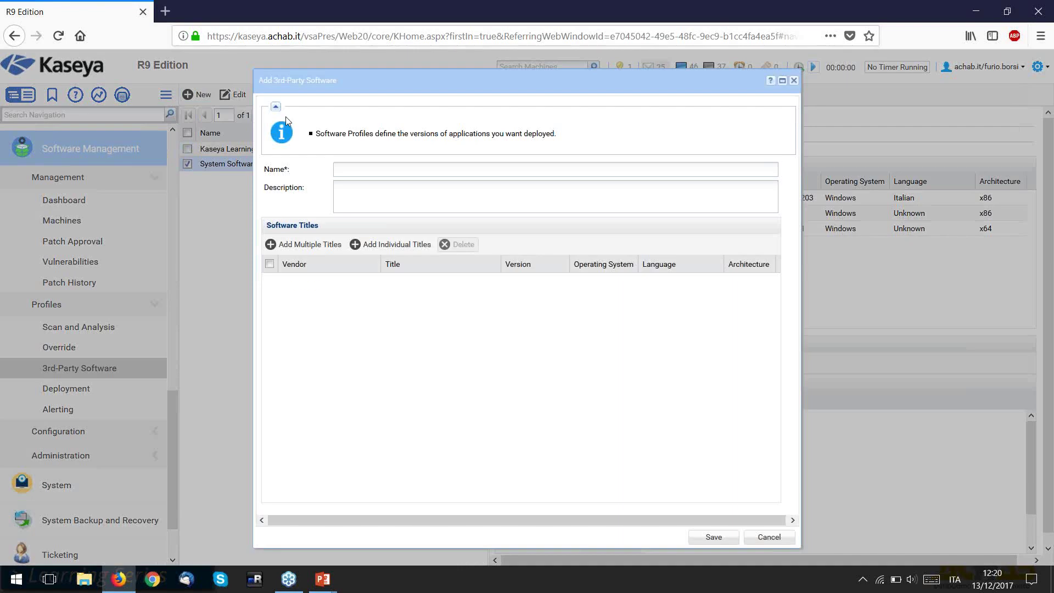
text(Tean)
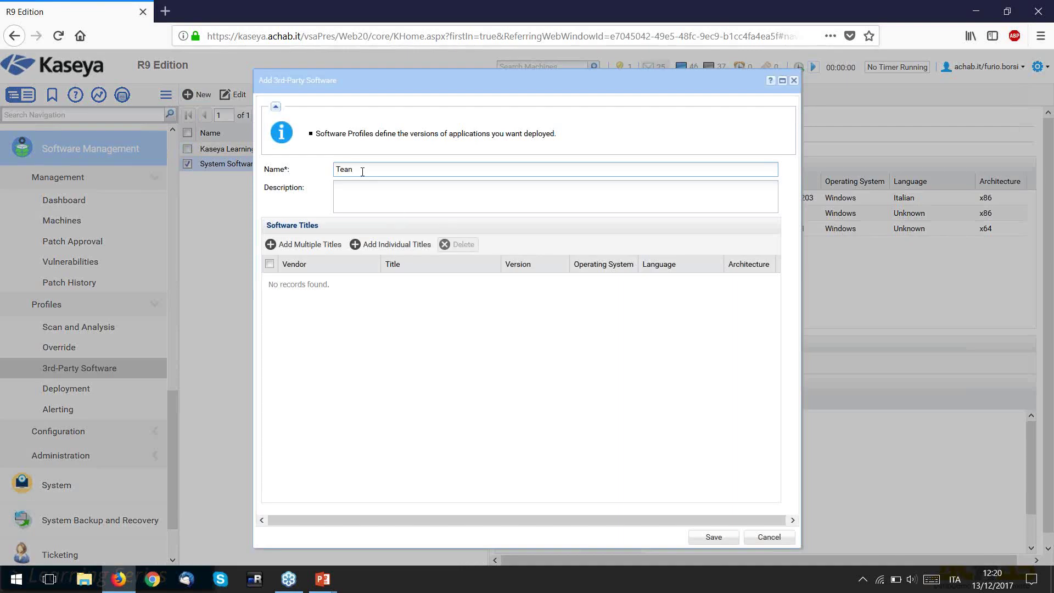
text(v)
text(ewer)
Add the individual title TeamViewer 12.0.72365 (12.1.6829.0) for Windows x64 to the profile.
click(380, 242)
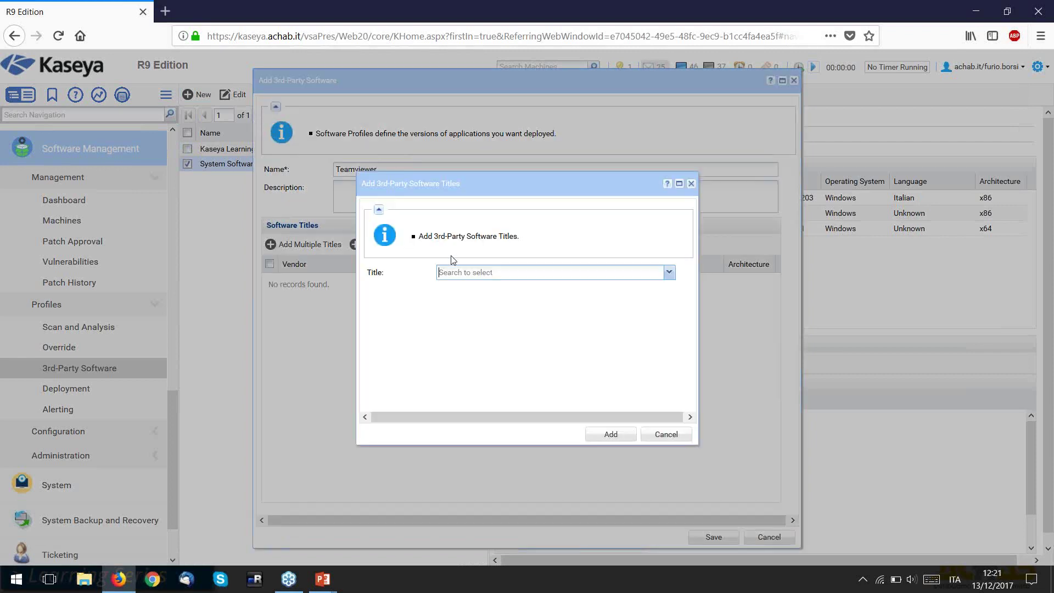
click(668, 272)
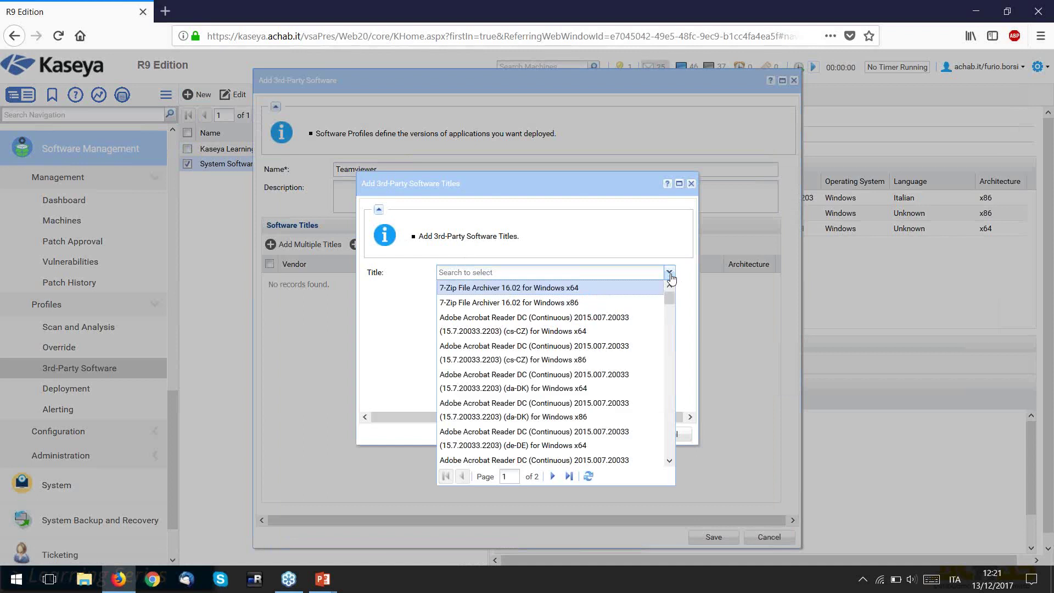
click(640, 269)
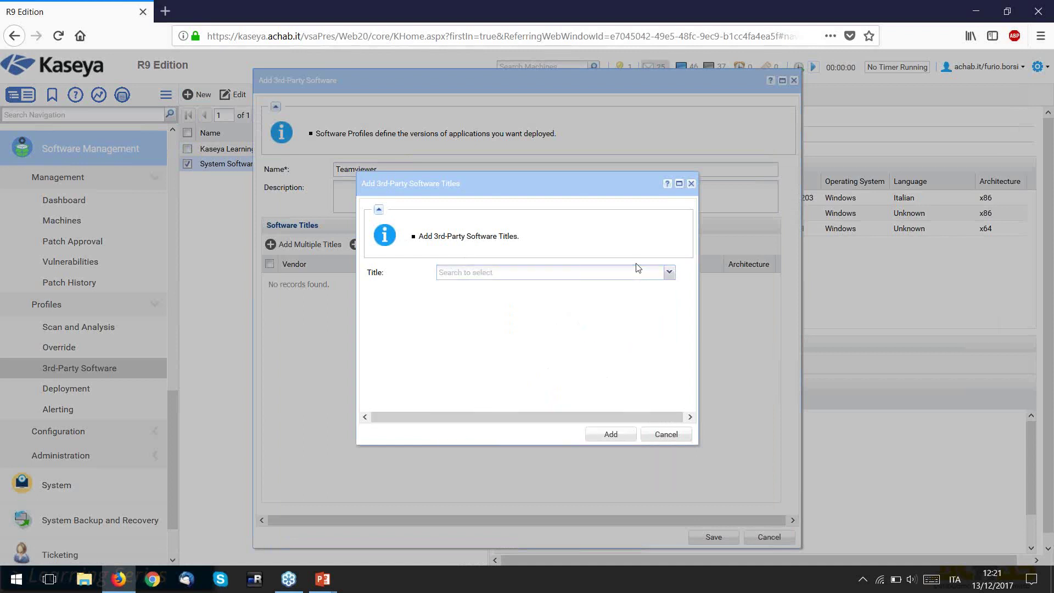
text(team)
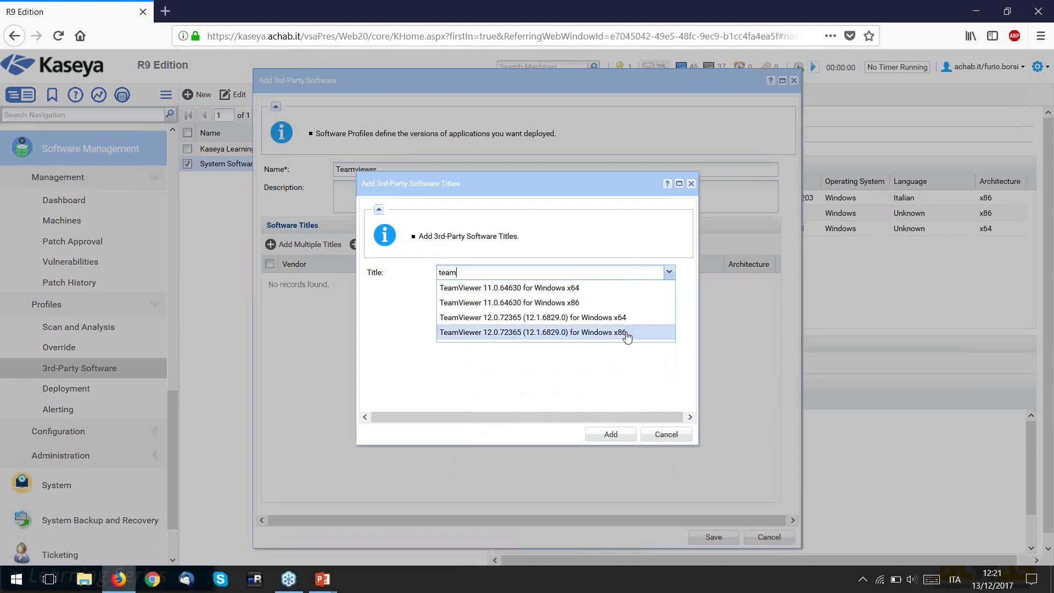
click(628, 332)
click(638, 274)
key(BackSpace)
key(BackSpace)
key(BackSpace)
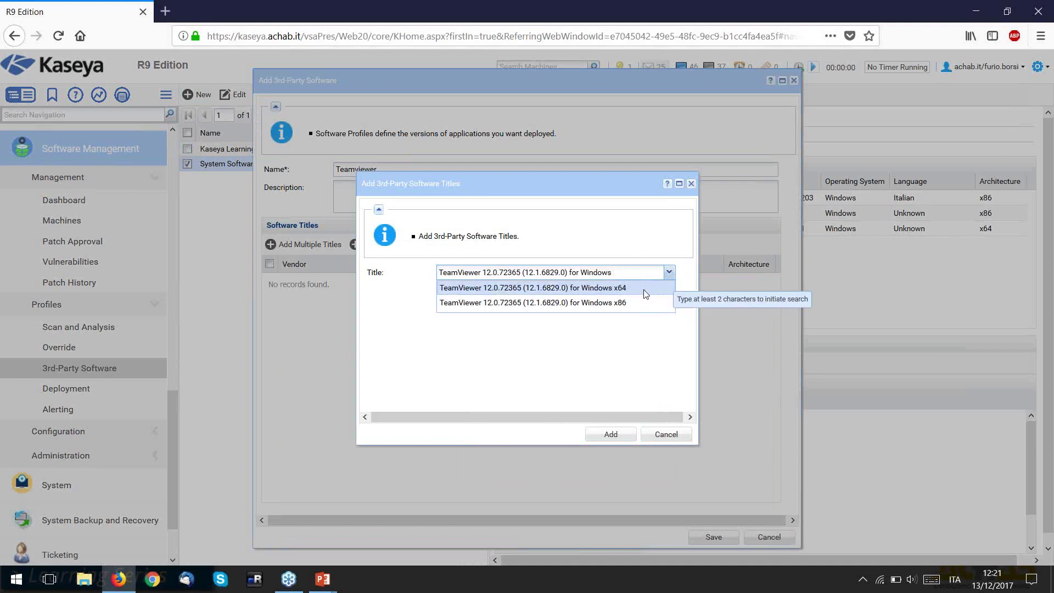
click(647, 287)
click(611, 434)
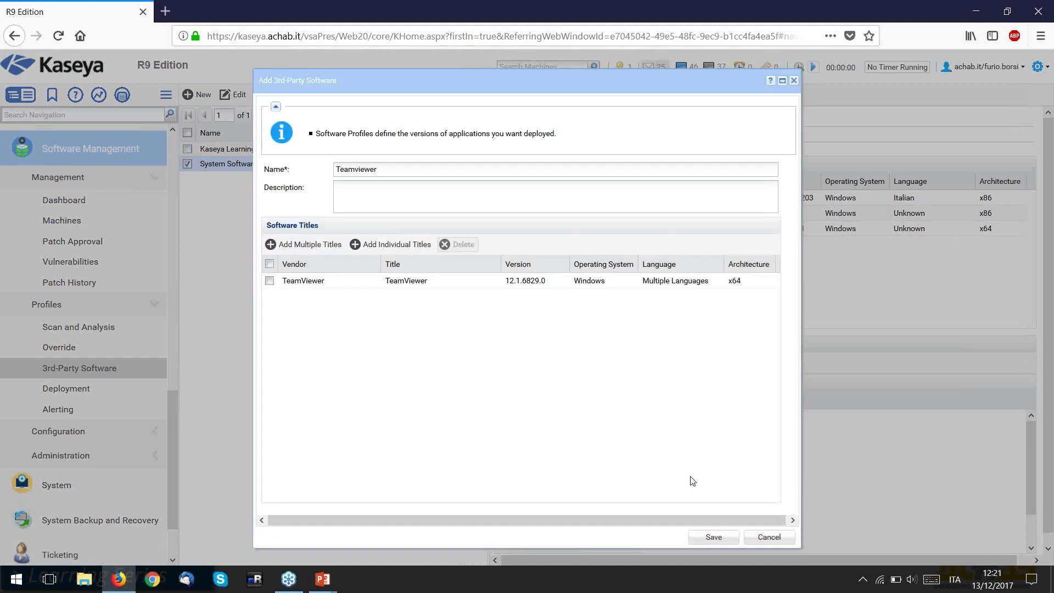
Save the Teamviewer profile and display its details in the profile list.
click(712, 535)
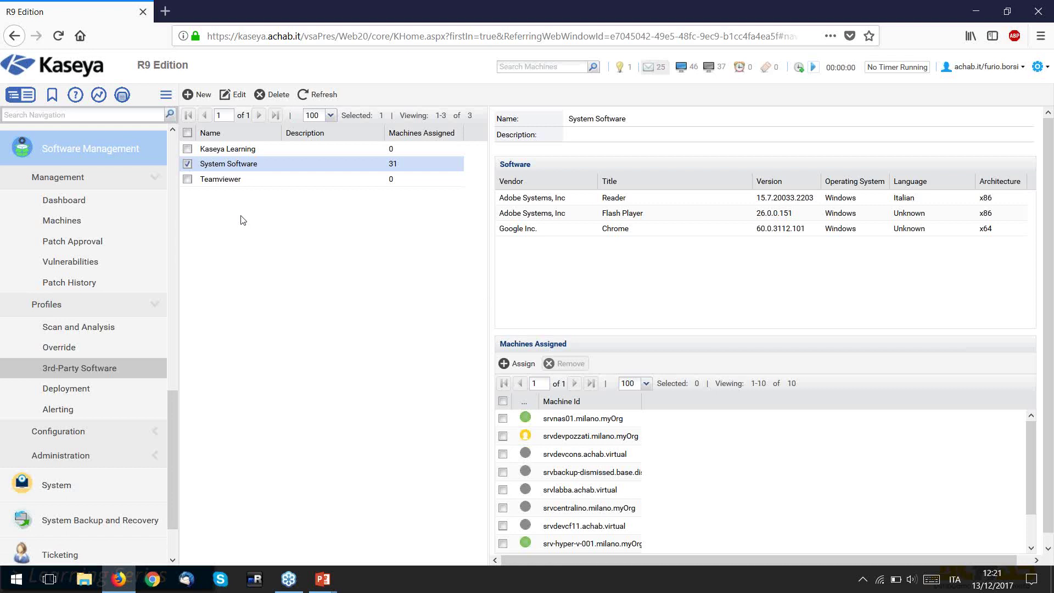
click(218, 179)
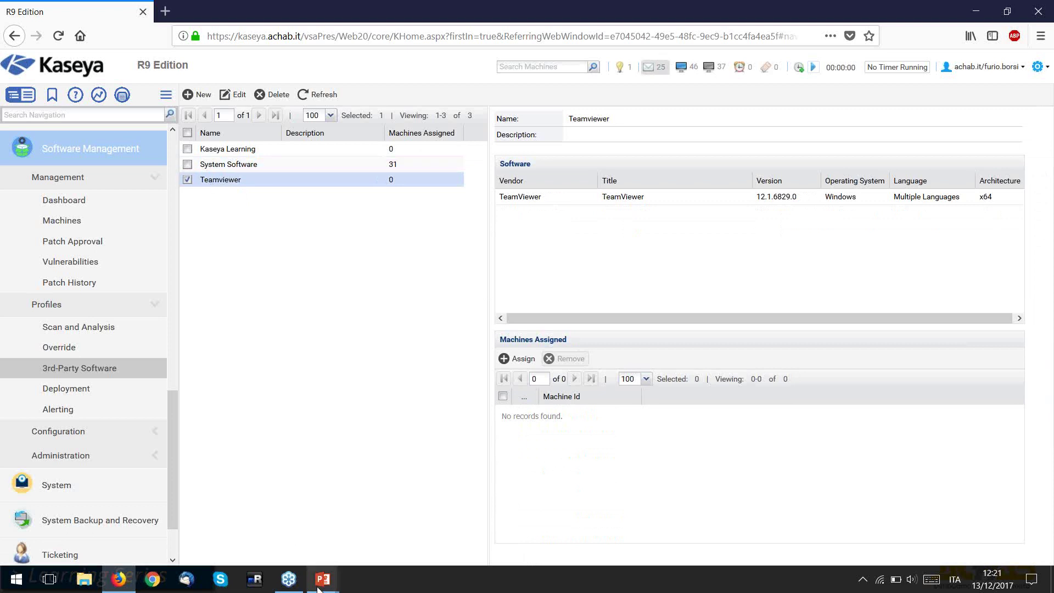
Switch to the PowerPoint slide show and advance to the Punti Chiave slide.
mouse_move(322, 579)
click(356, 542)
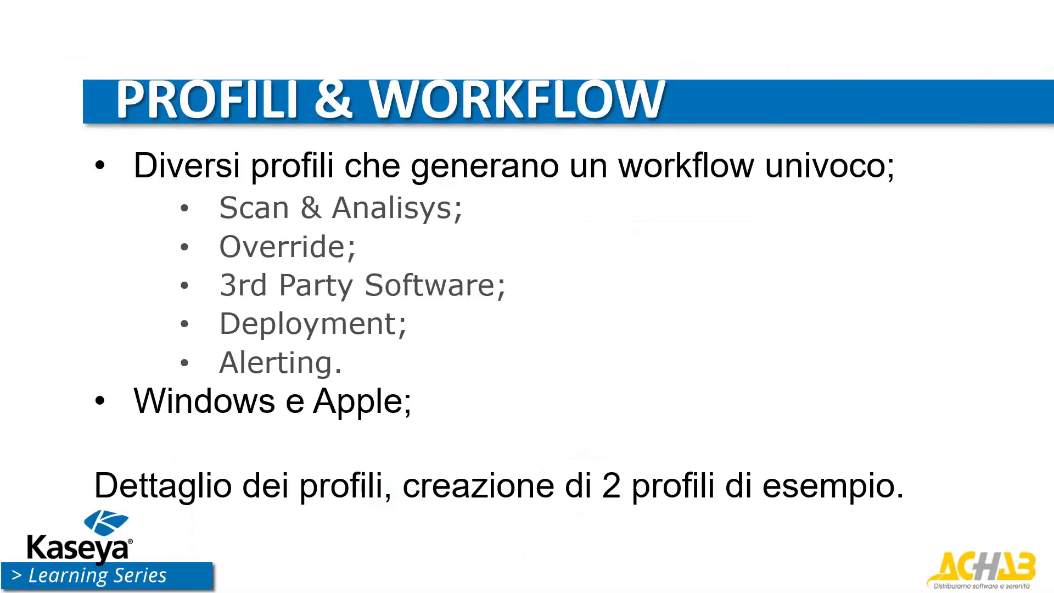
key(Right)
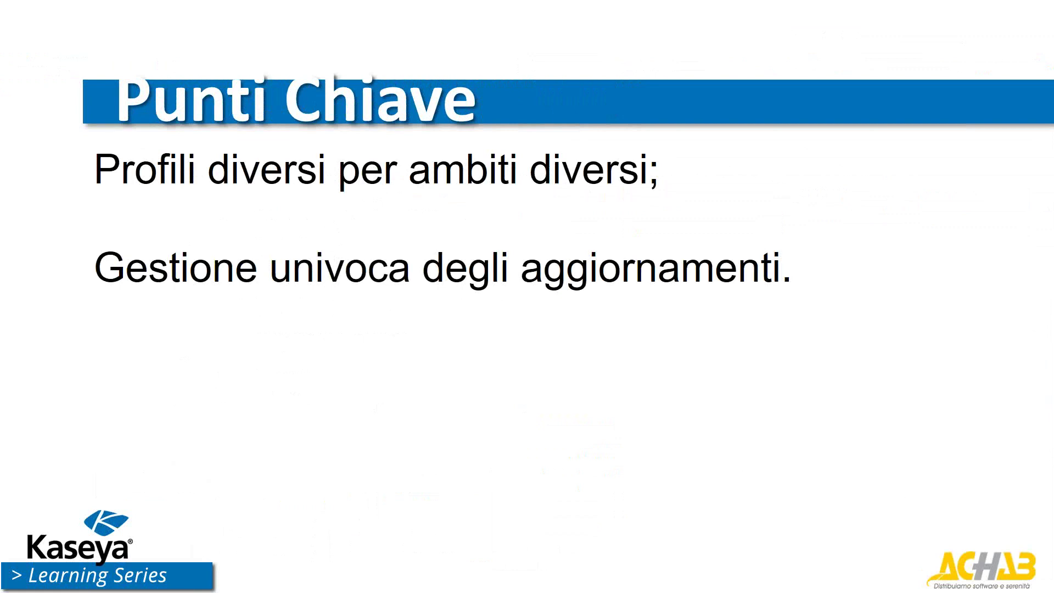
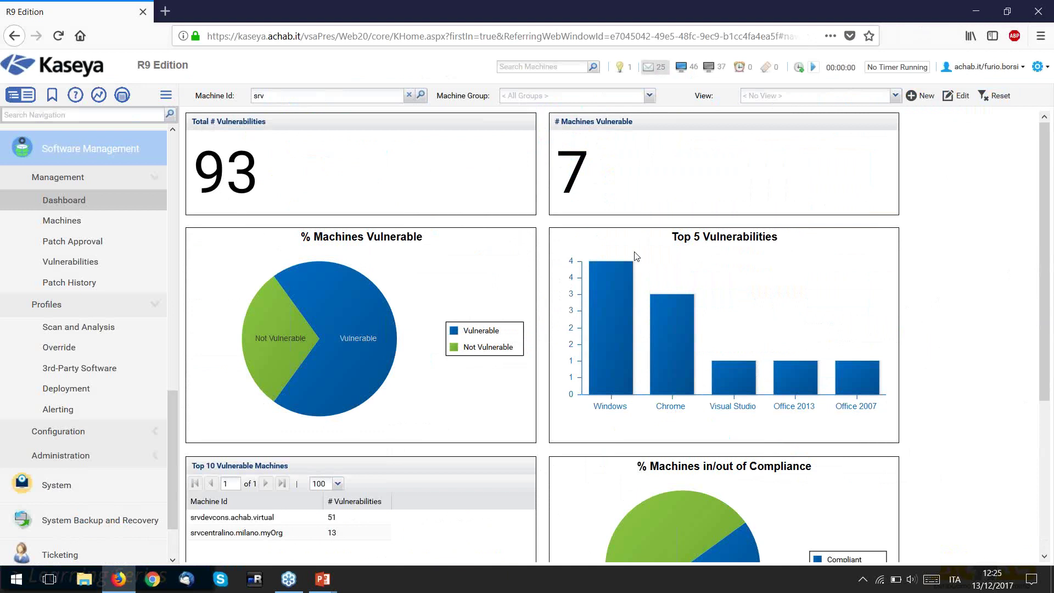
Examine the compliant and non-compliant shares in the Dashboard's machine compliance chart.
drag(1047, 328, 1036, 467)
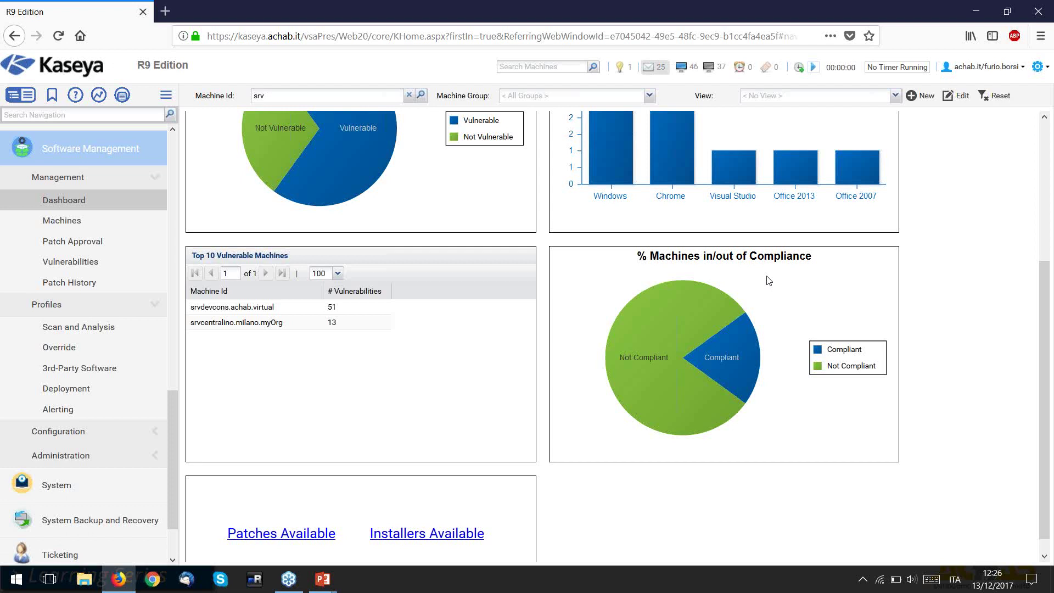
mouse_move(646, 290)
mouse_move(720, 312)
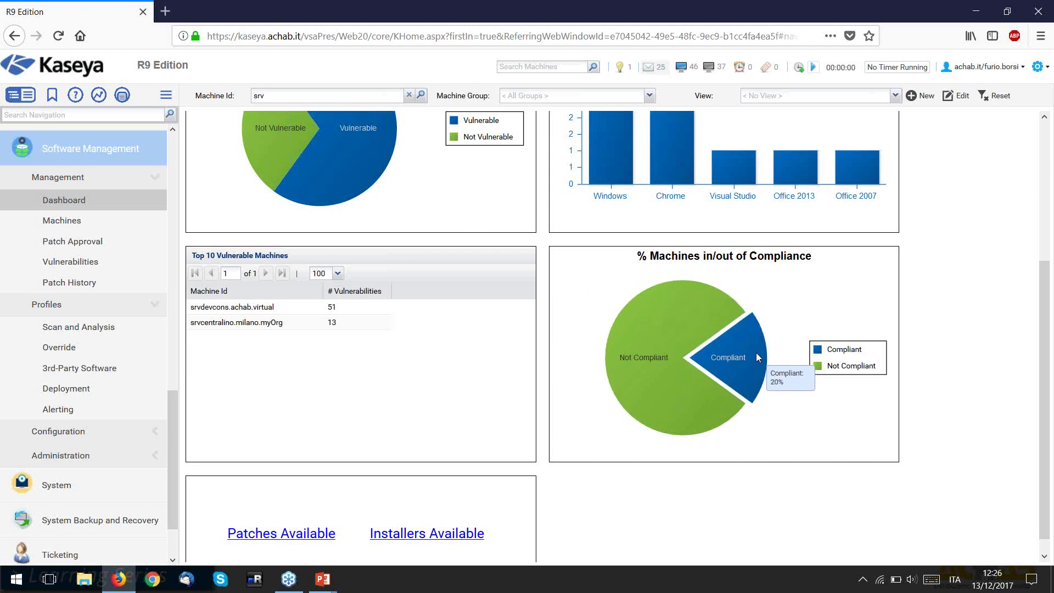
mouse_move(663, 354)
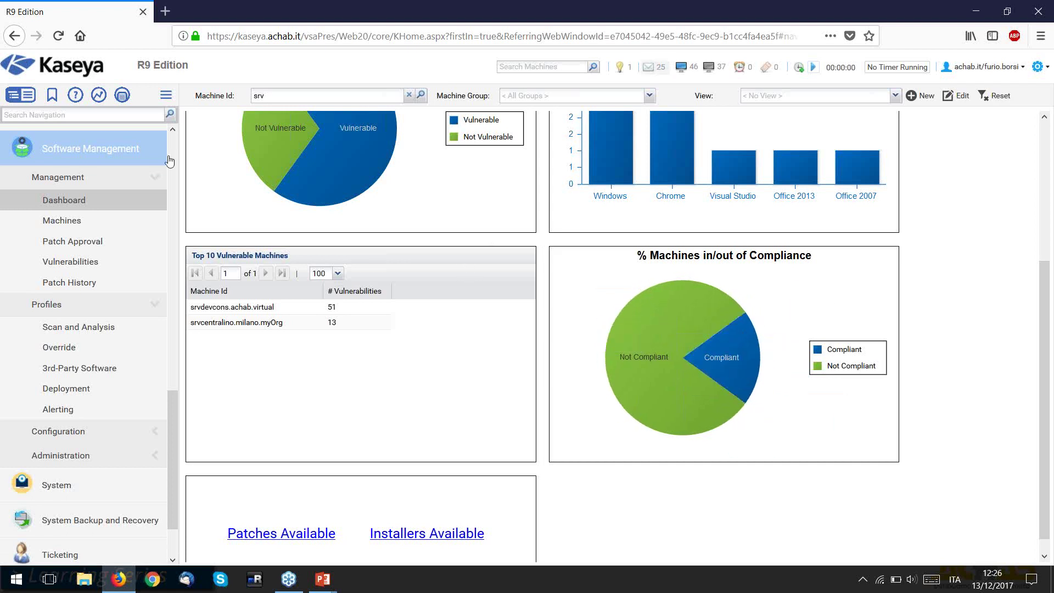
Sort the Vulnerabilities list by machines affected in descending order and turn off its Impact filter.
click(102, 265)
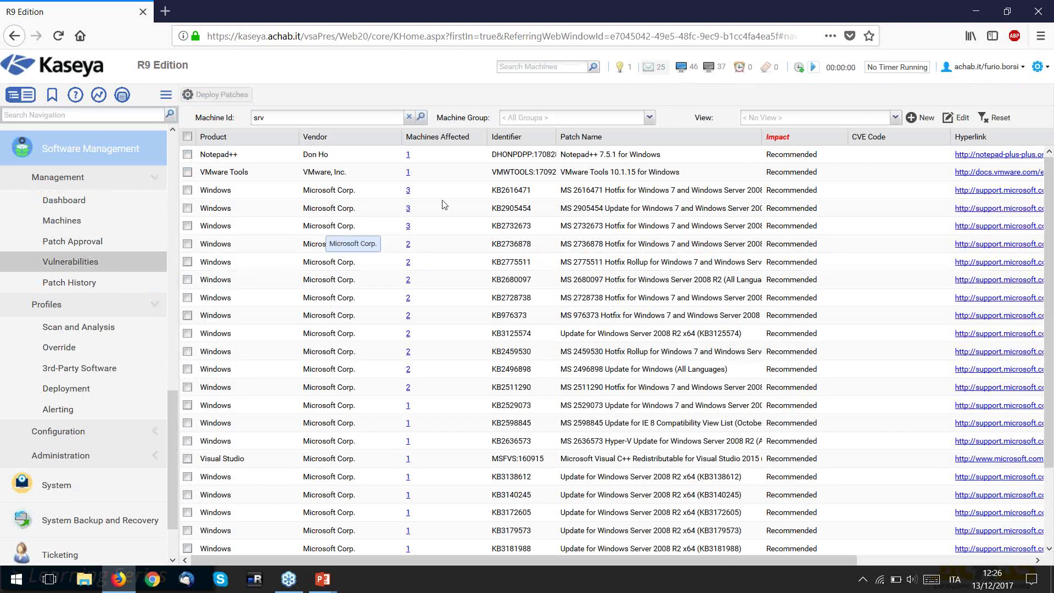
click(460, 139)
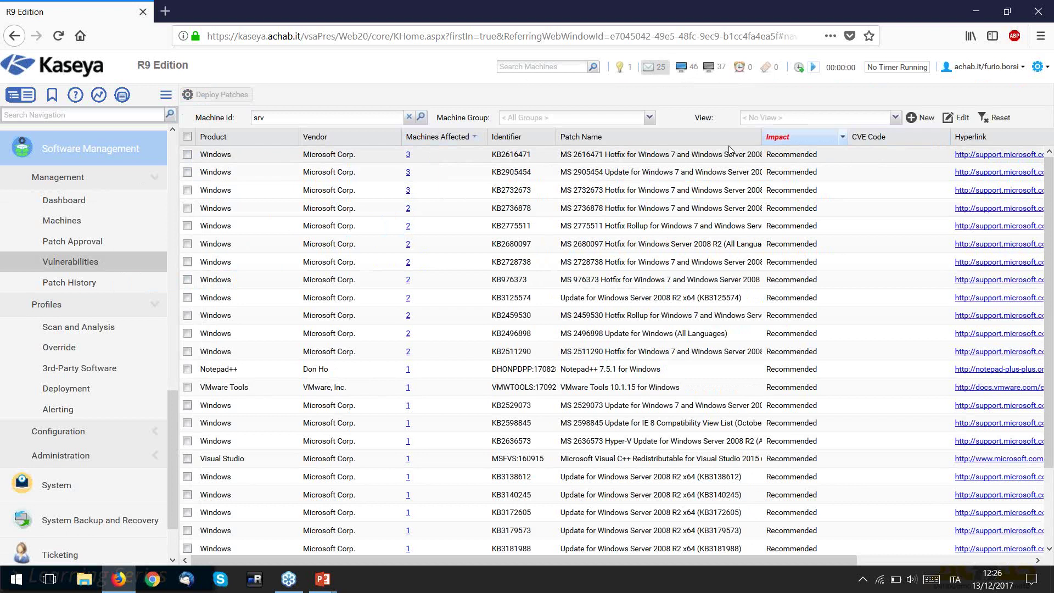
click(843, 137)
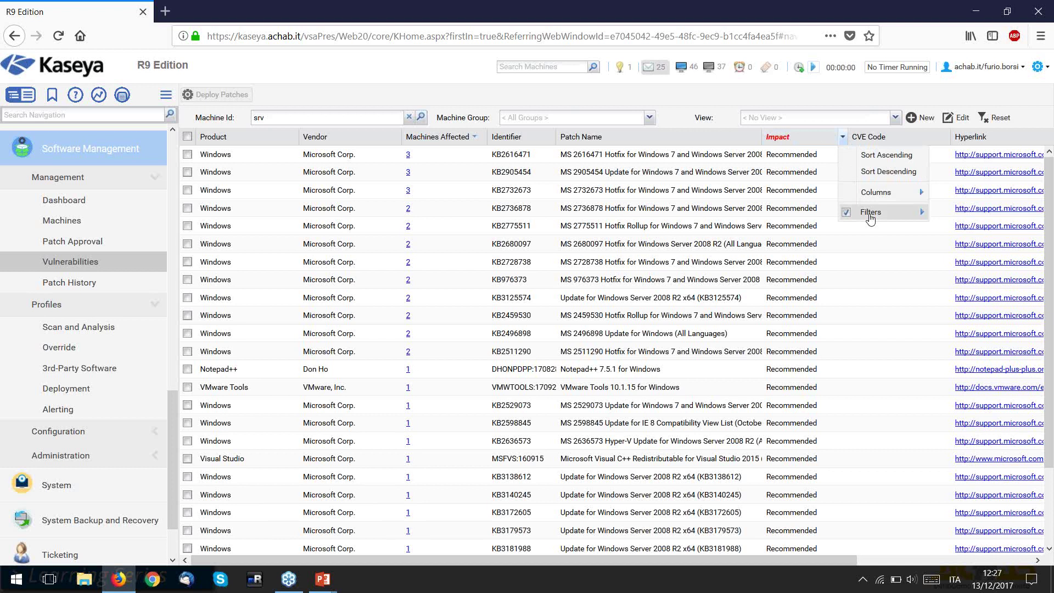
click(845, 214)
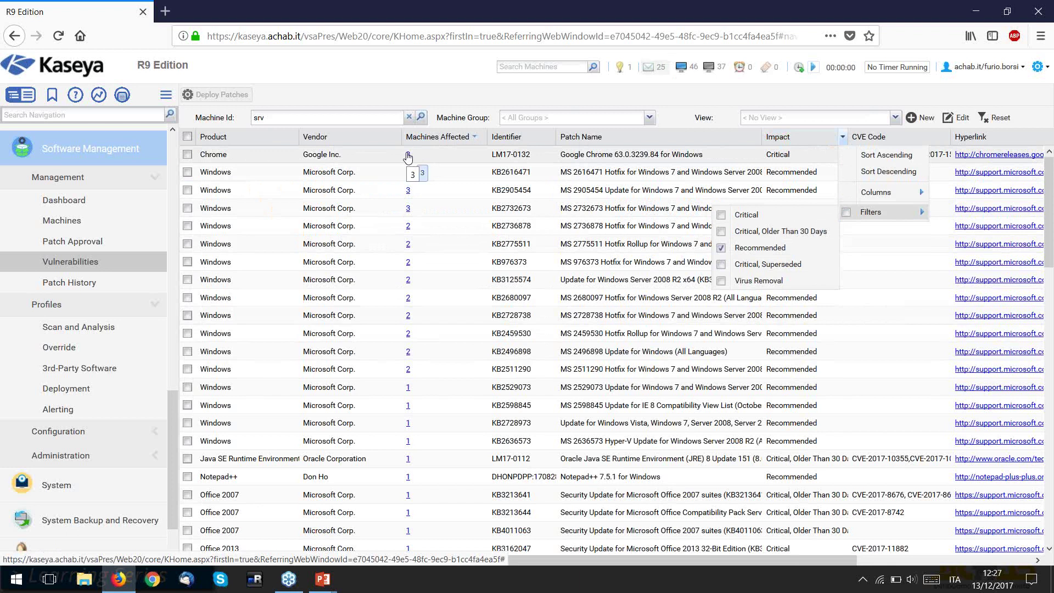
Check which machines are affected by the Google Chrome 63.0.3239.84 vulnerability and examine the list's remaining columns.
click(407, 156)
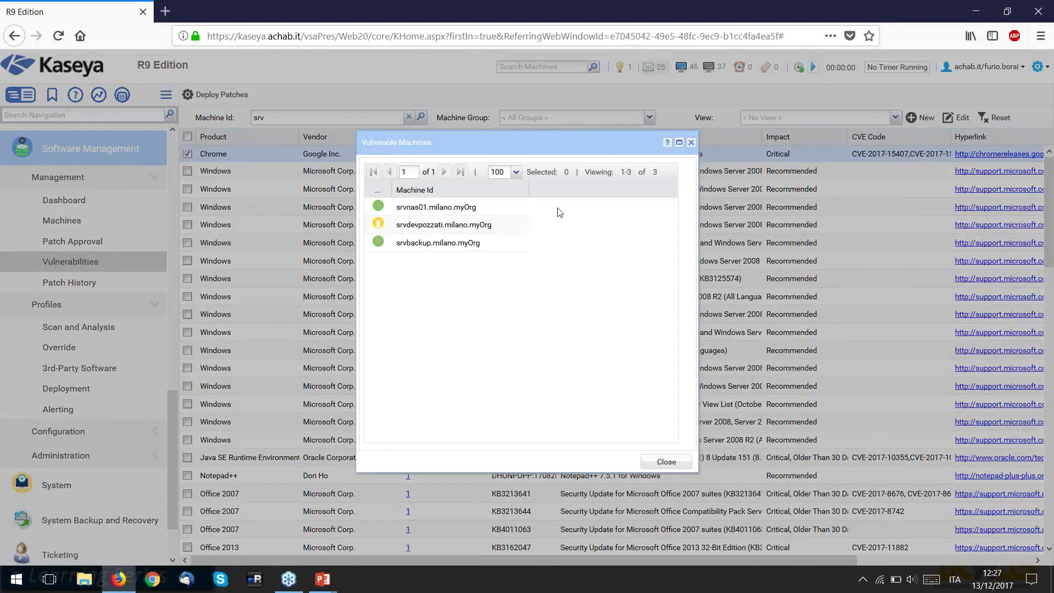
click(691, 142)
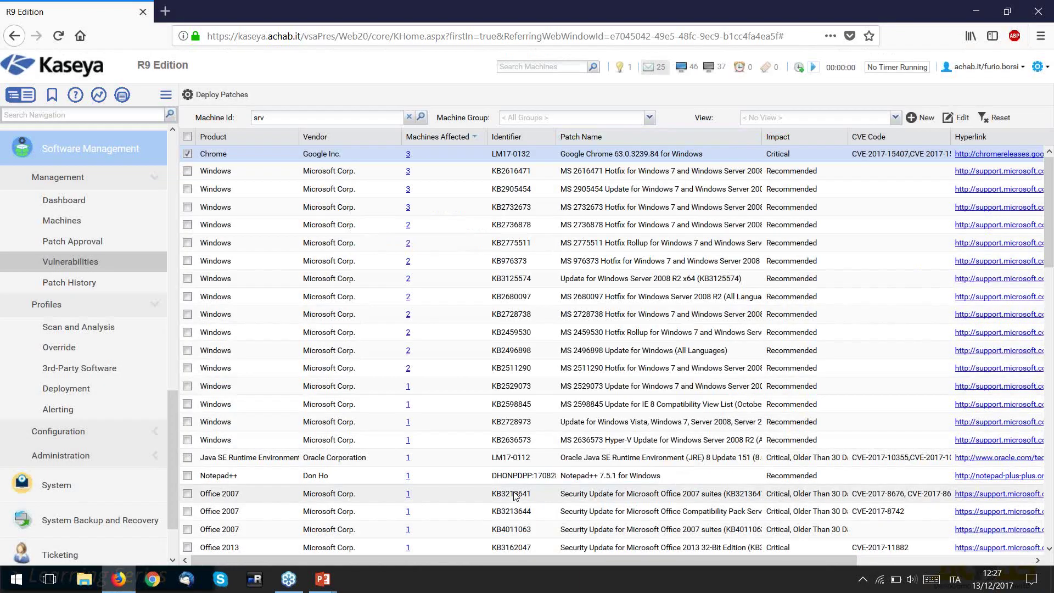
drag(493, 558, 629, 564)
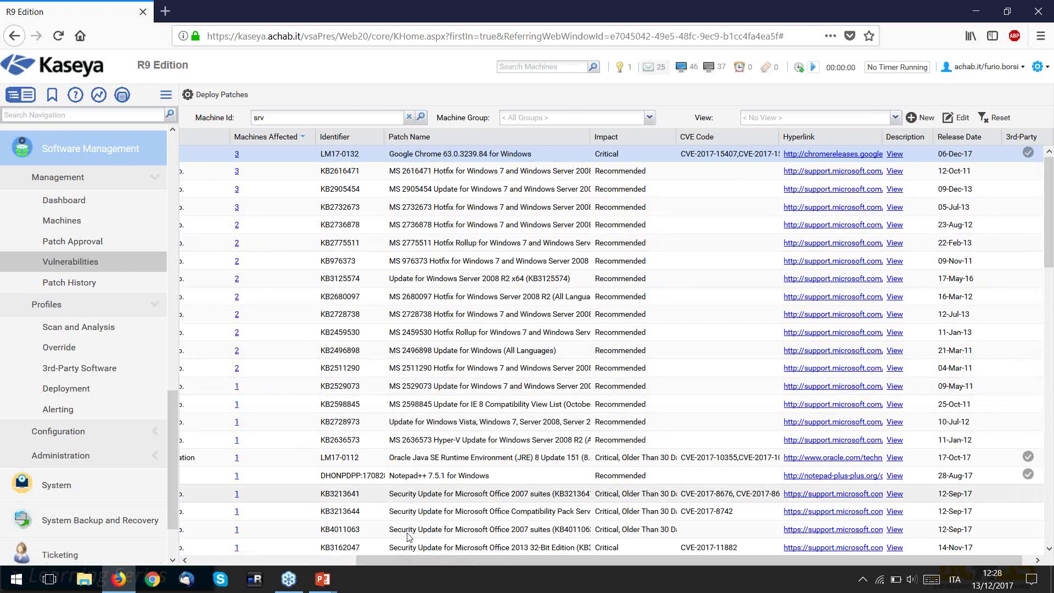
drag(404, 555, 240, 556)
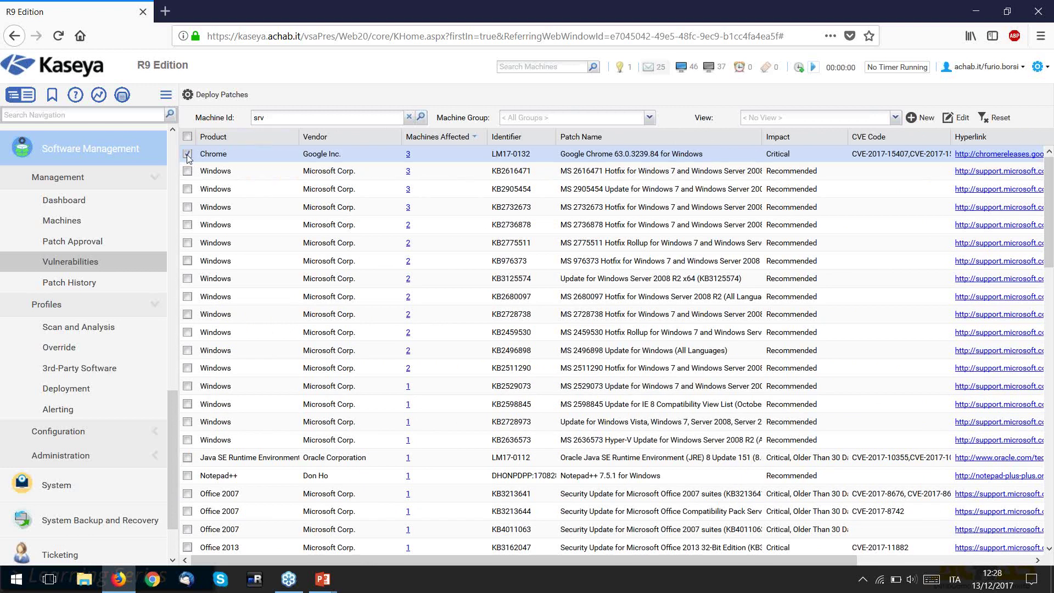
Examine the Deploy Patches machine list, schedule and reboot options for the Google Chrome vulnerability, closing the dialog without saving.
click(207, 97)
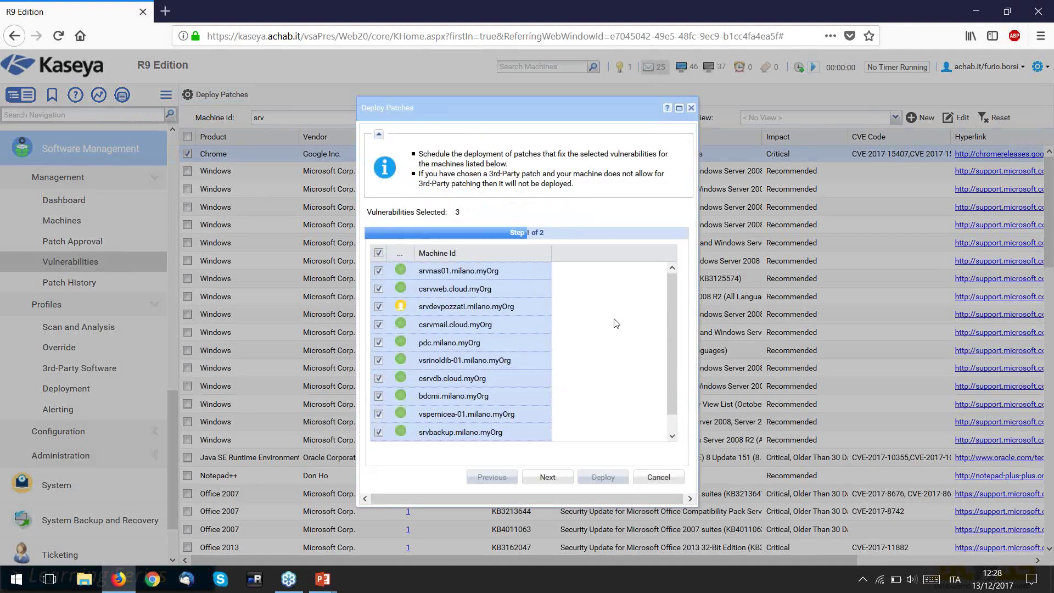
click(551, 476)
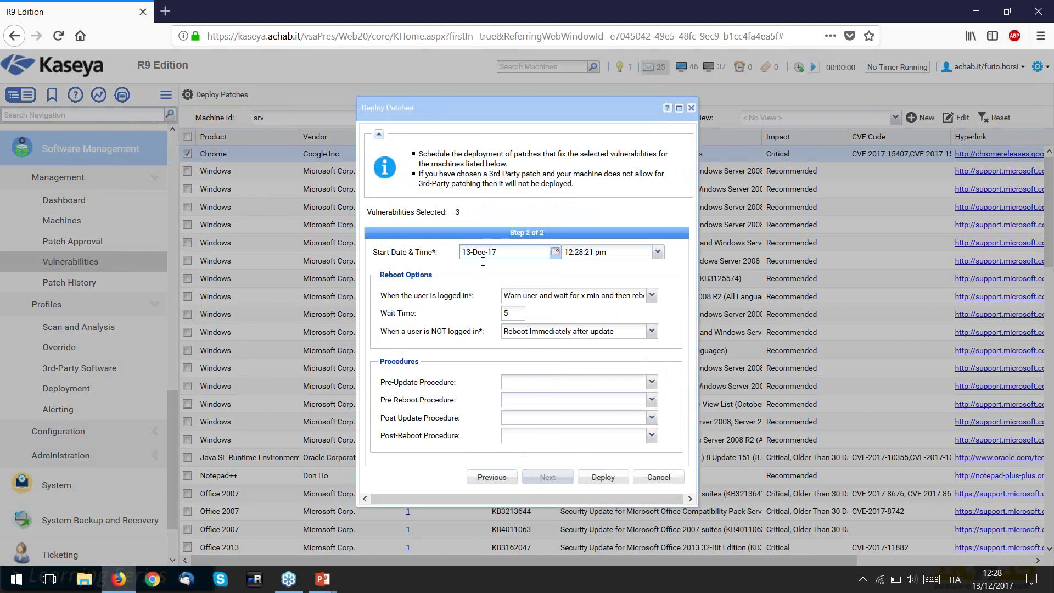
click(652, 297)
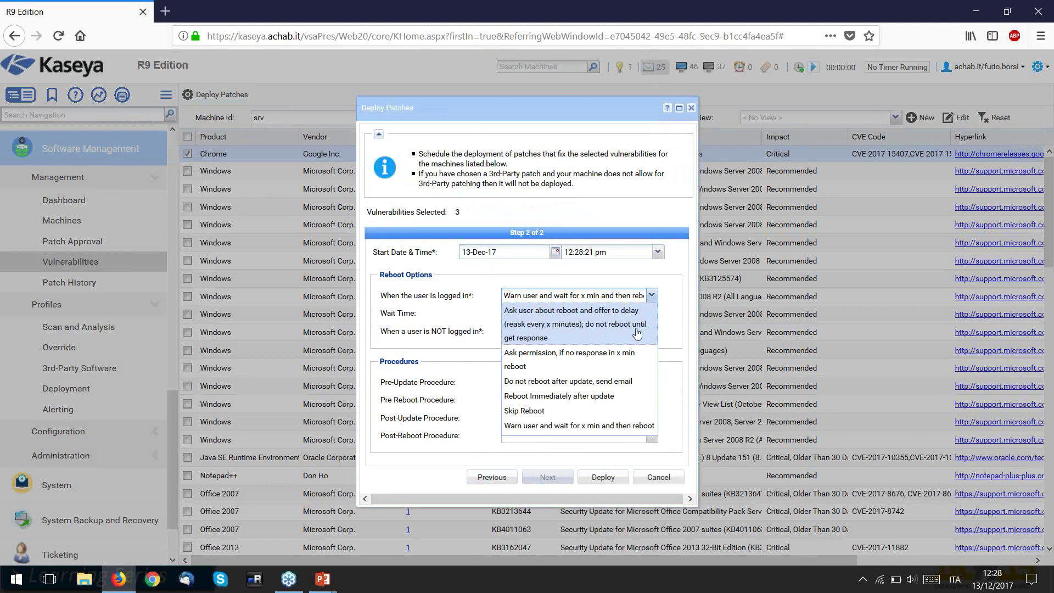
click(613, 279)
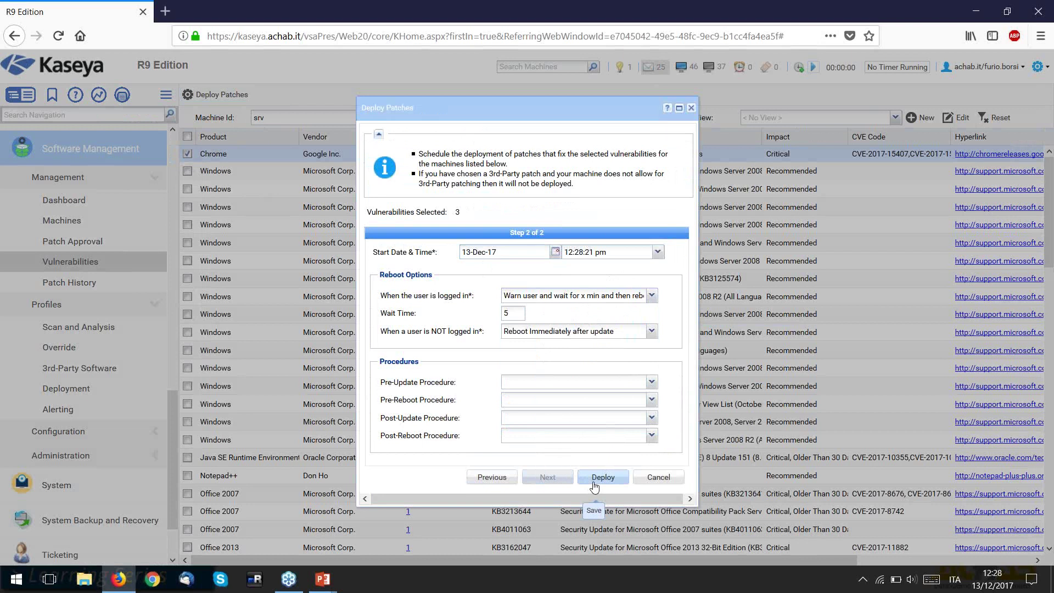
click(662, 480)
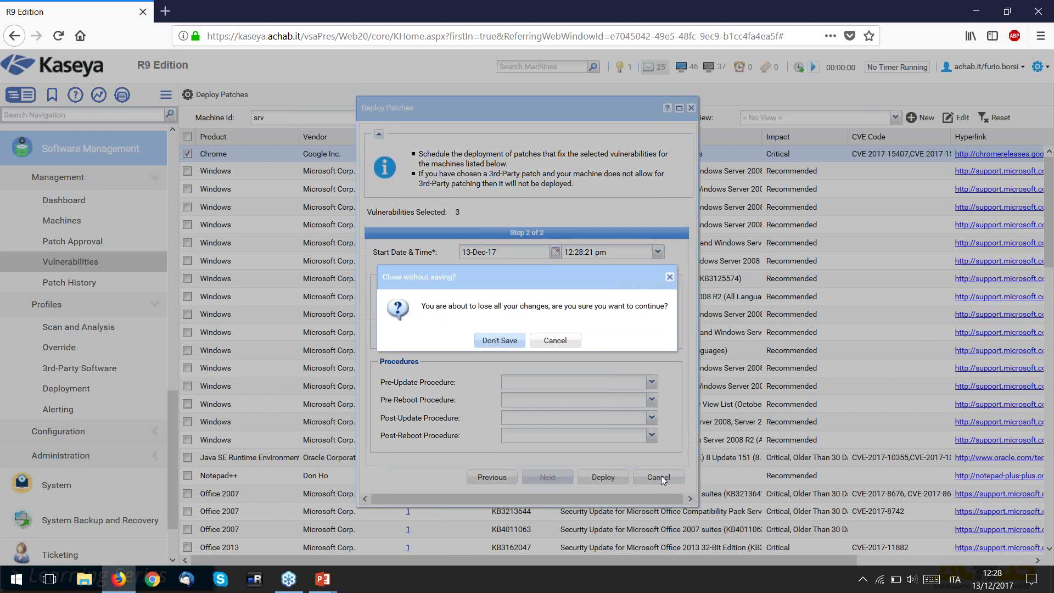
click(500, 341)
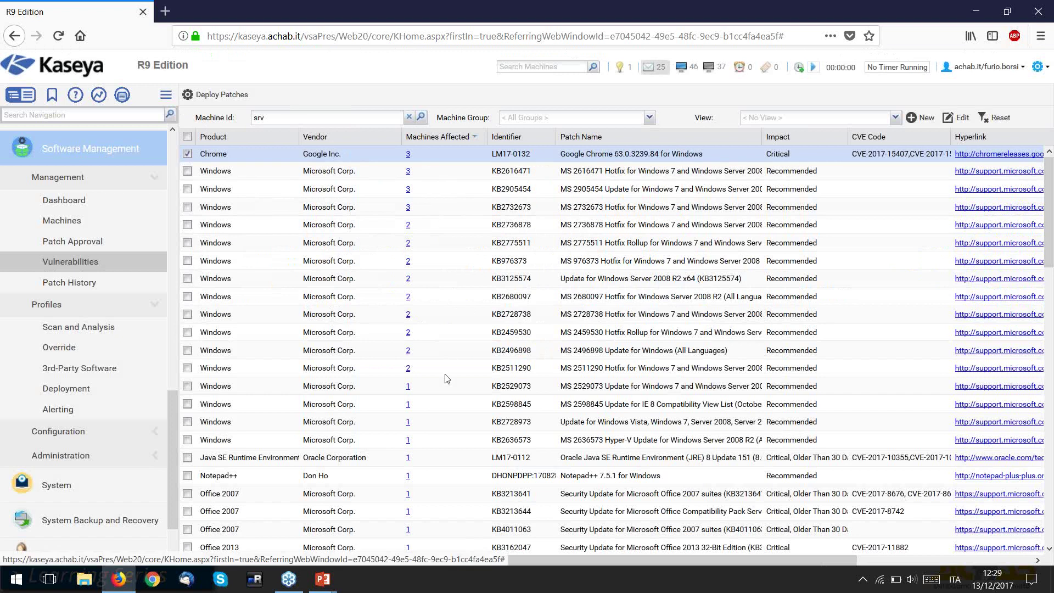
Switch to the PowerPoint editing window of 2017_12_13_webinar_kaseya_a_razzo_7.pptx, showing the Profili & Workflow slide.
mouse_move(322, 579)
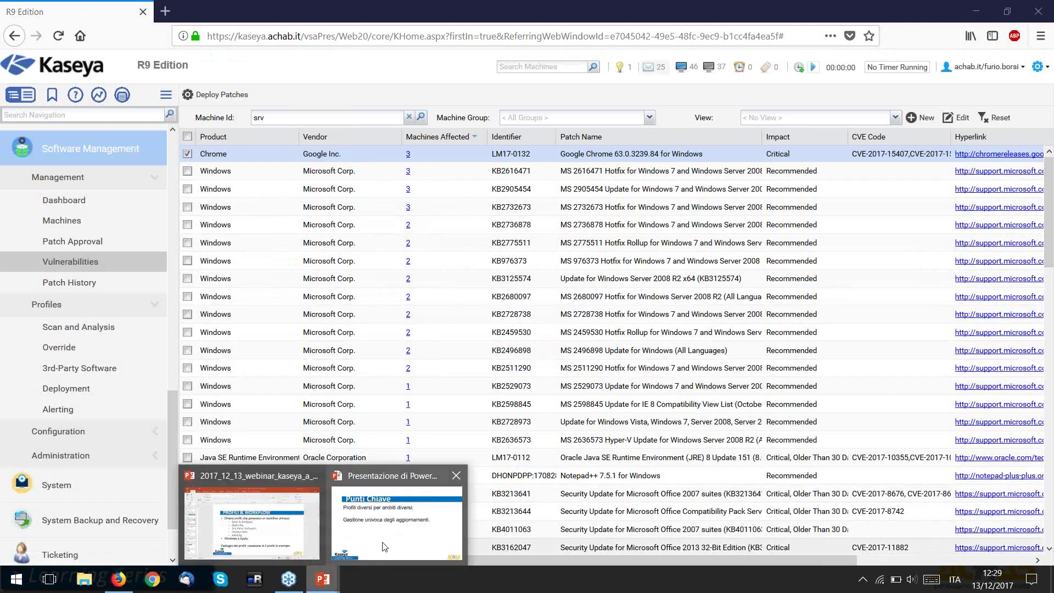
mouse_move(337, 542)
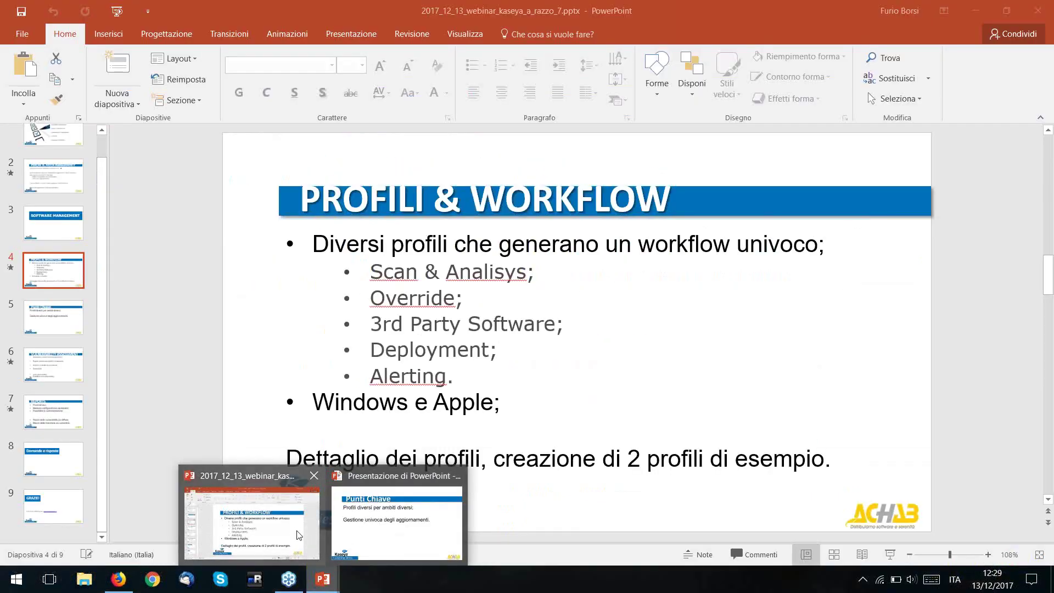
click(305, 535)
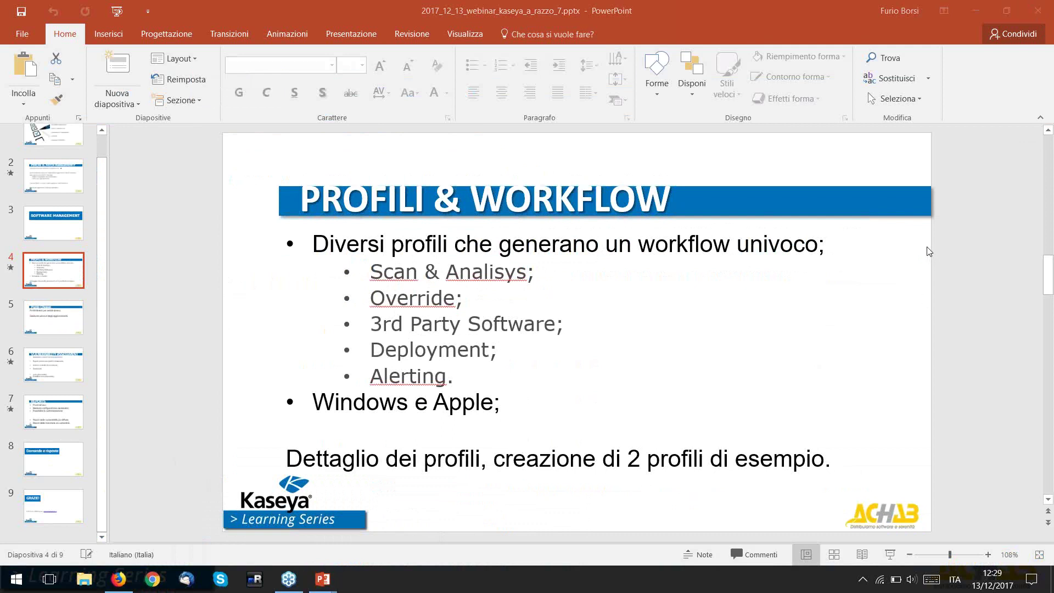
click(557, 317)
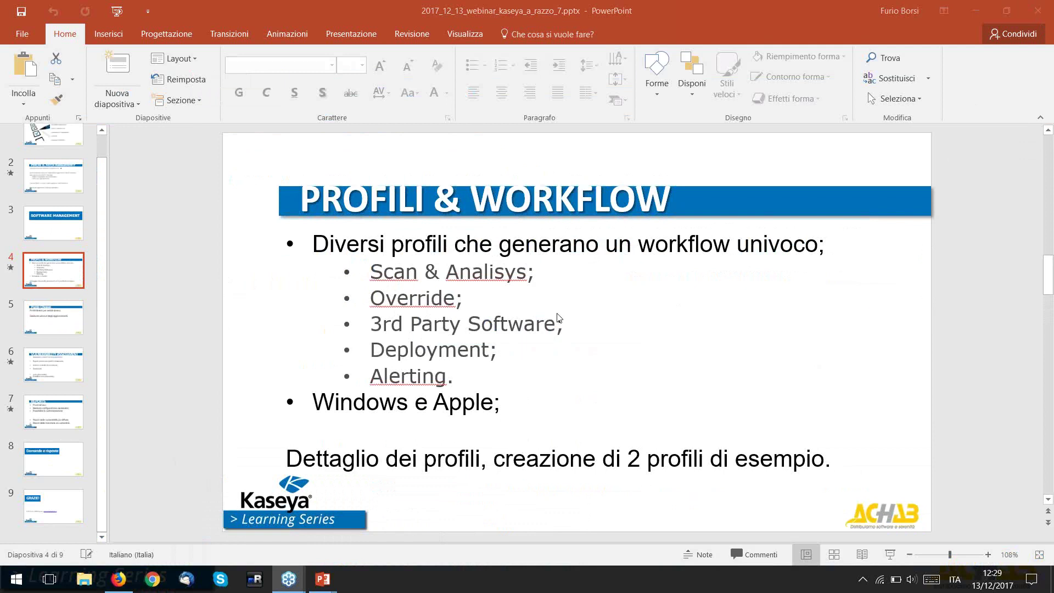
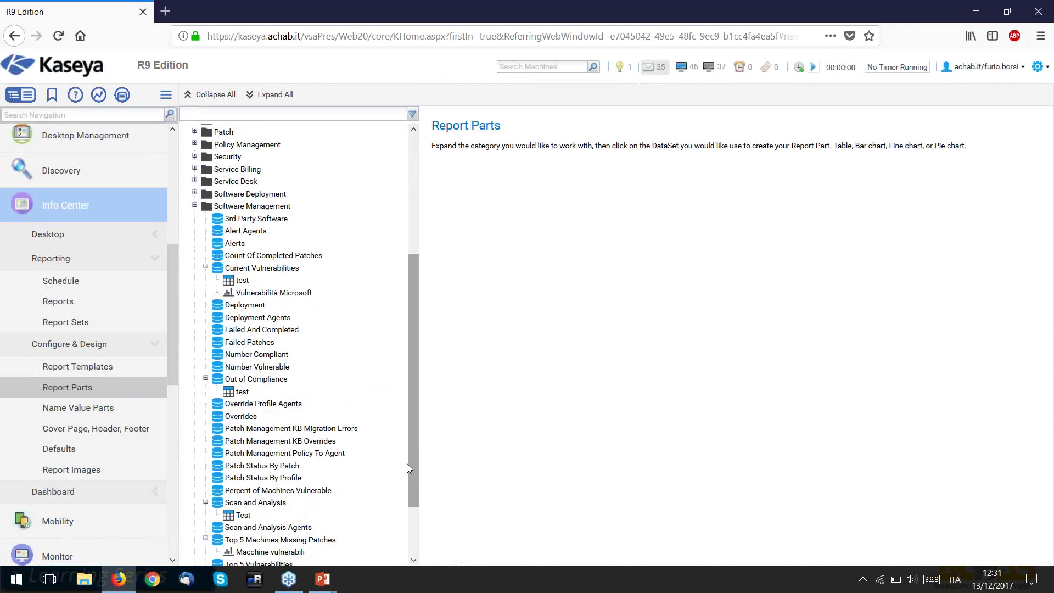
Examine the Software Management datasets in Report Parts and the columns of the Failed And Completed dataset.
scroll(407, 463, down, 1)
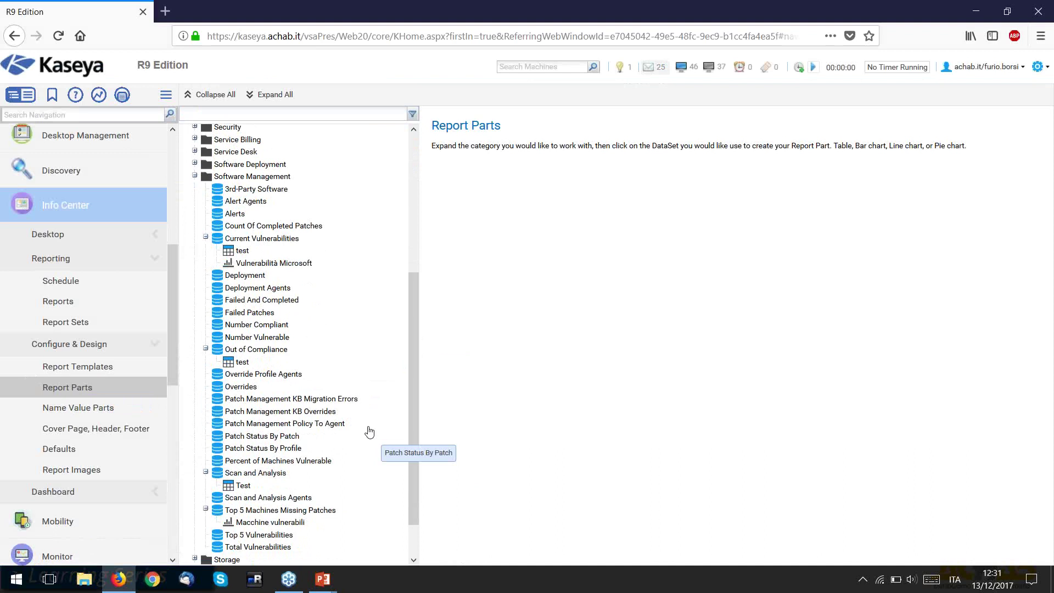
click(324, 306)
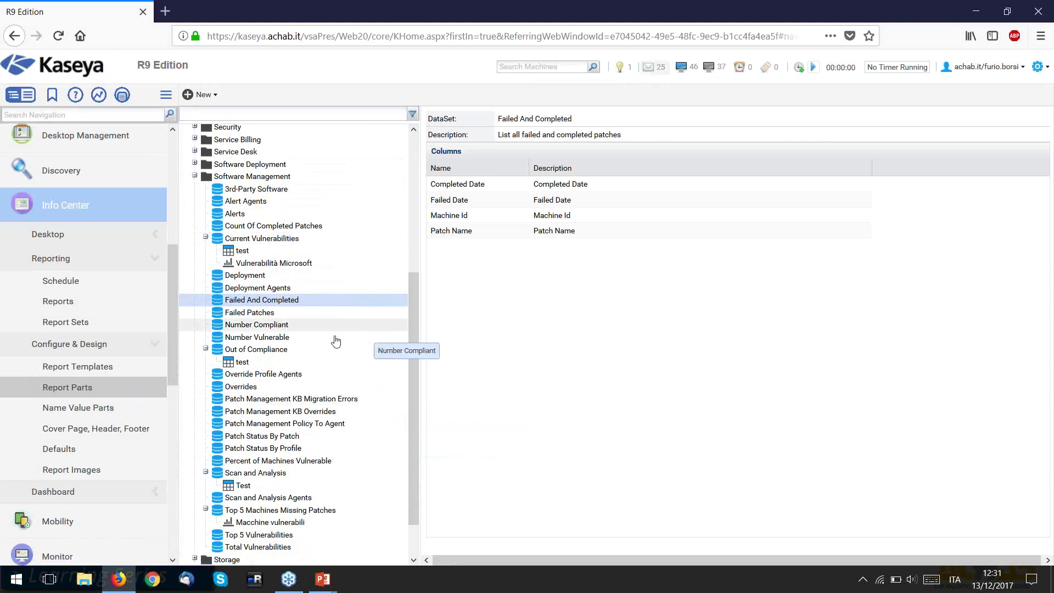
Create a table report part titled Top 5 Vulnerabilities from the Top 5 Vulnerabilities dataset, with the Count of Machines and Name columns.
drag(411, 353, 410, 377)
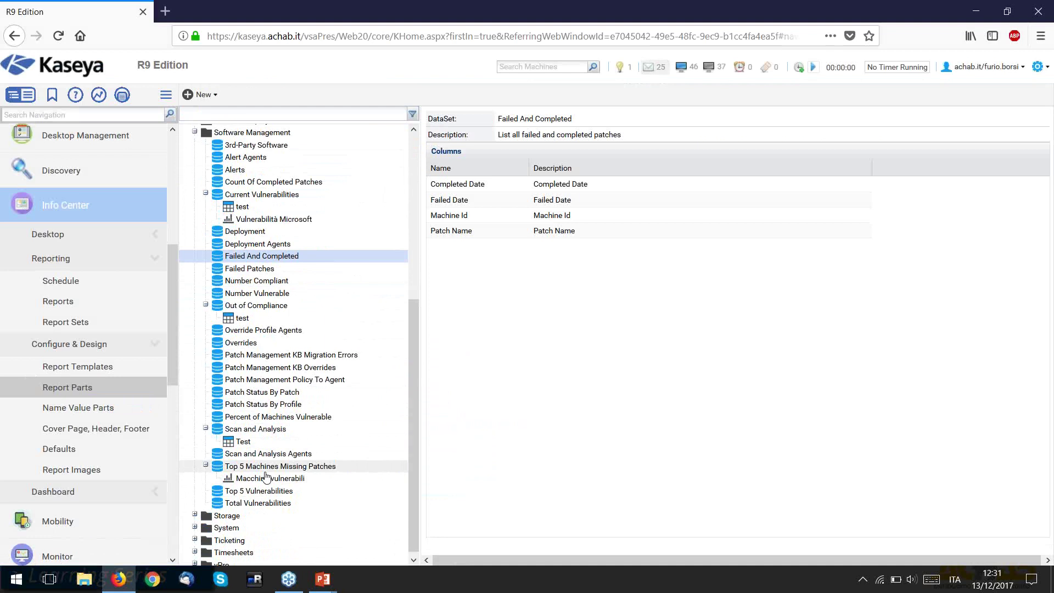
click(261, 494)
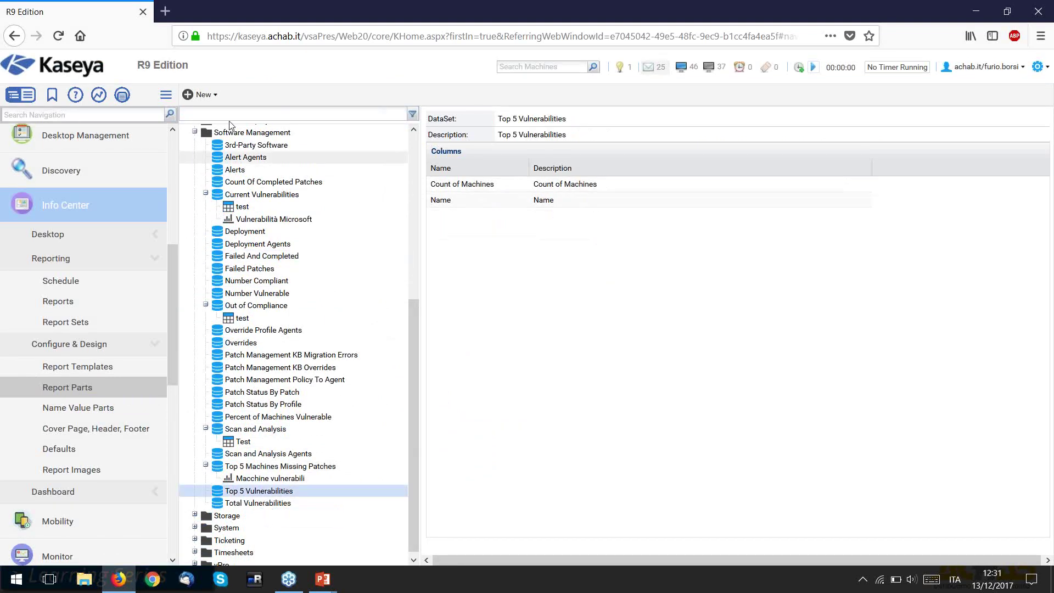
click(201, 96)
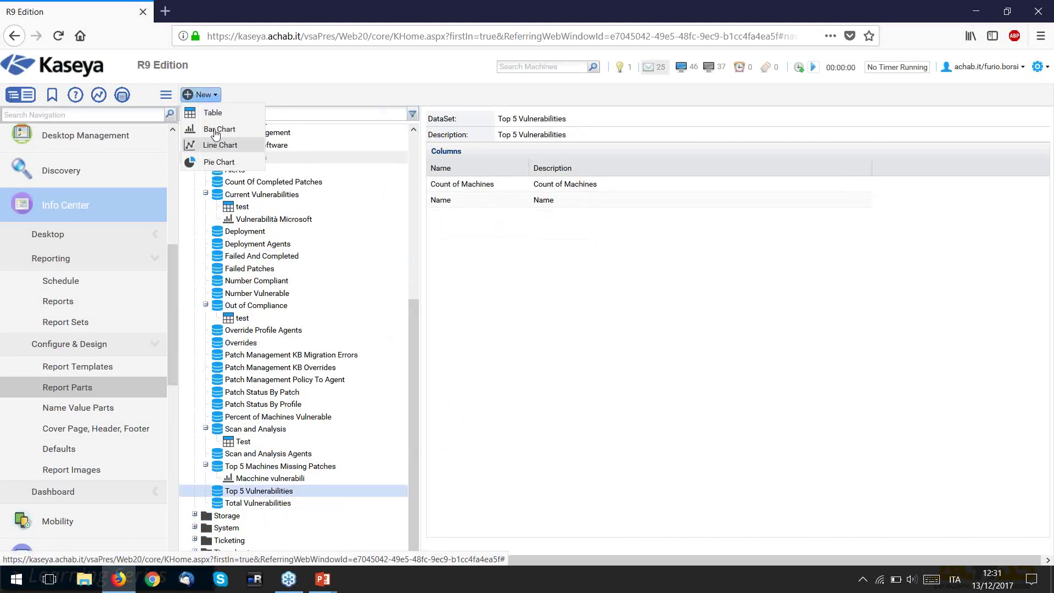
click(213, 113)
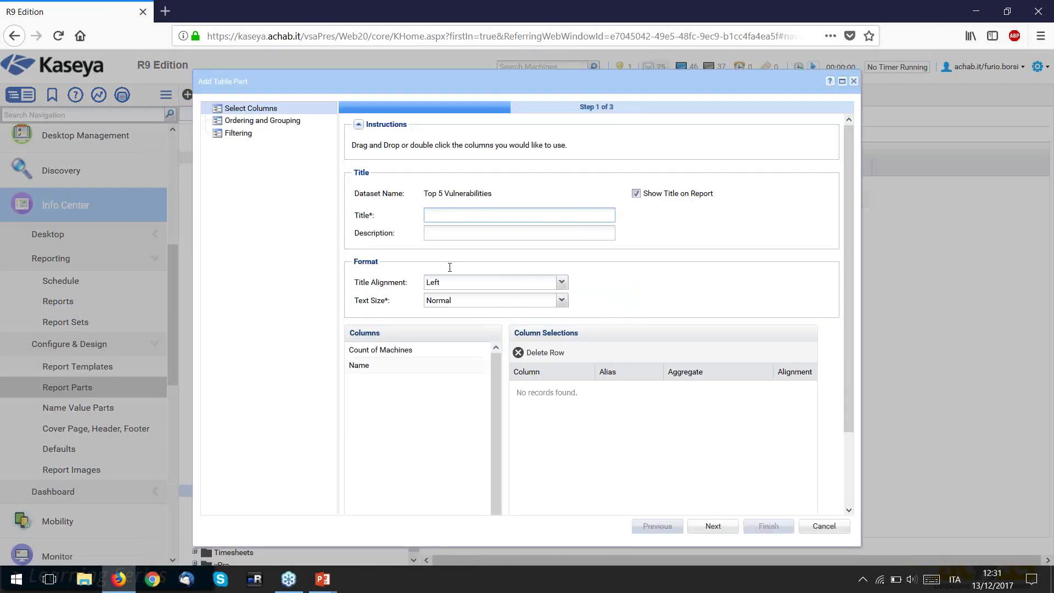
text(Top 5 Vulnerab)
drag(370, 356, 543, 394)
drag(394, 371, 541, 422)
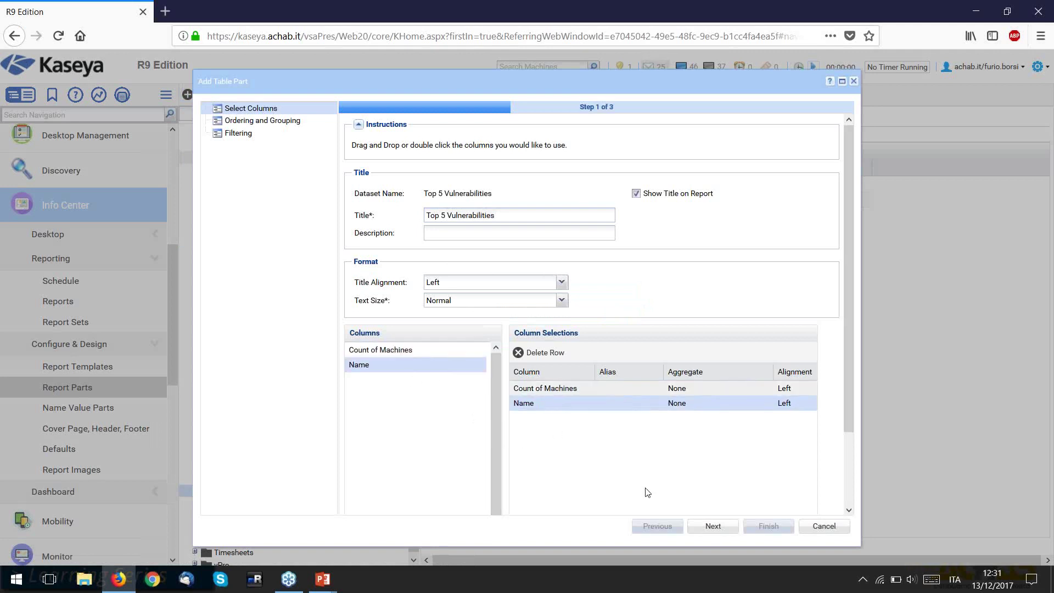
click(713, 527)
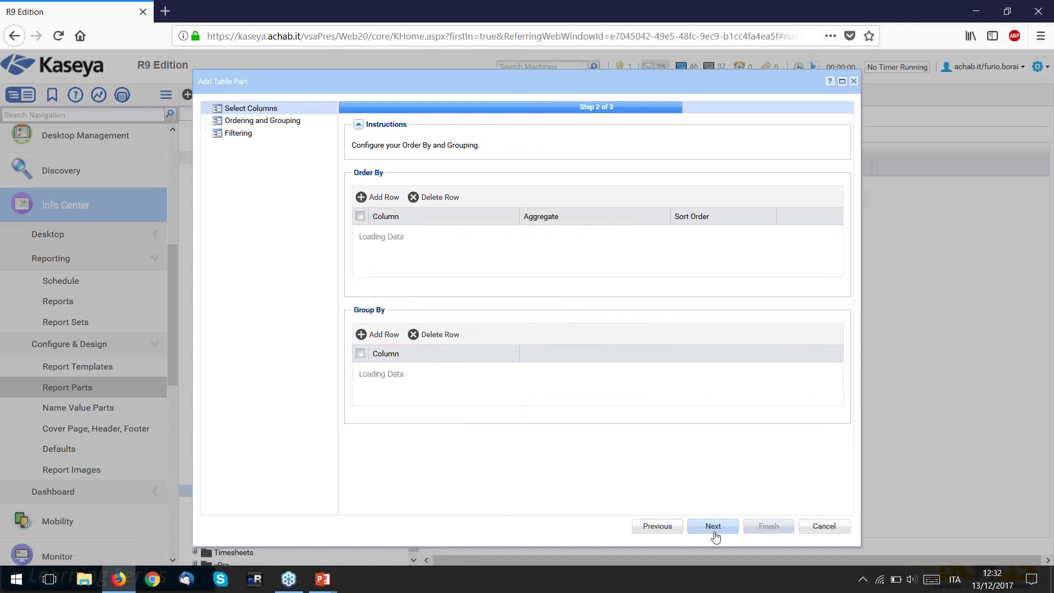
click(711, 525)
click(763, 526)
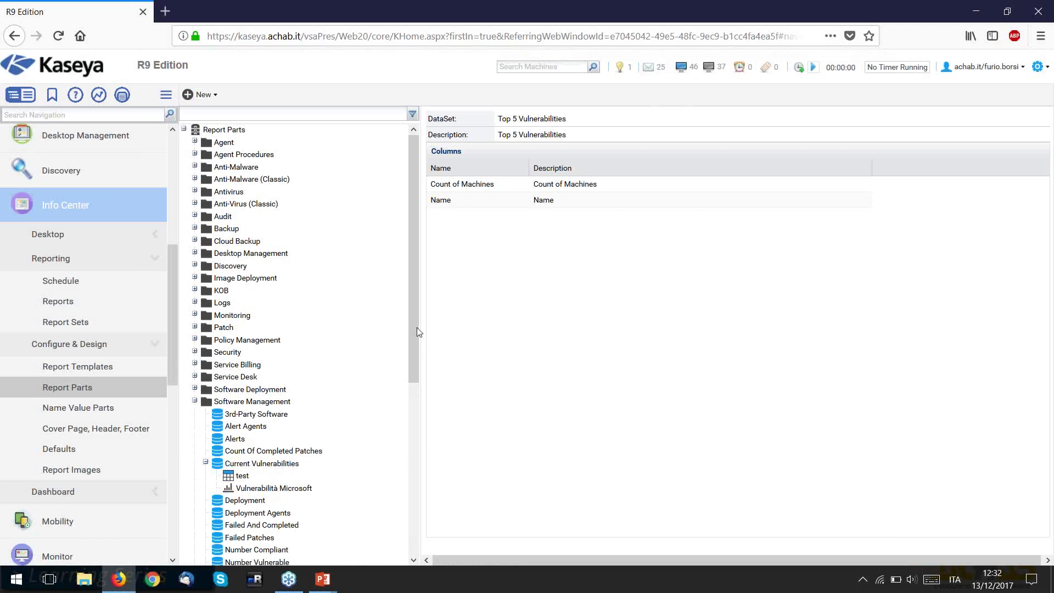
Preview the new Top 5 Vulnerabilities table part, examine its listed products and machine counts, and close the preview.
drag(417, 327, 416, 498)
click(251, 486)
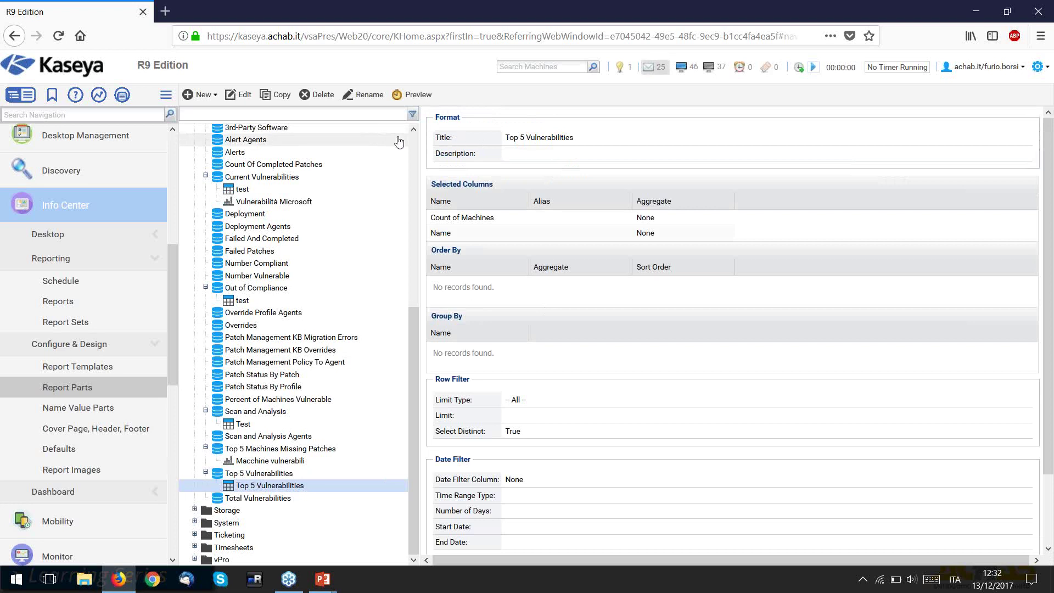
click(406, 99)
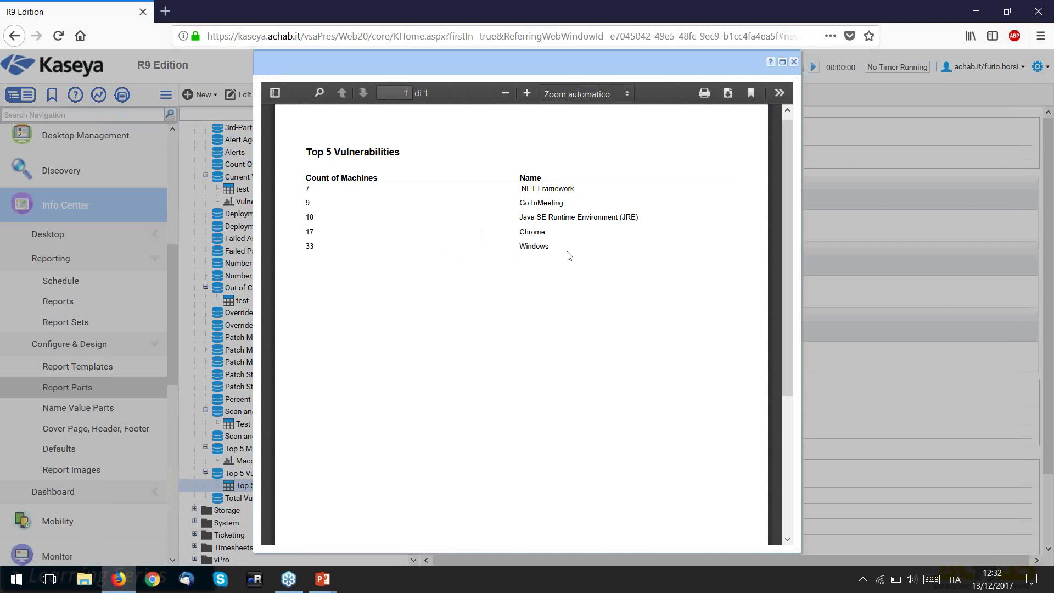
drag(520, 189, 602, 191)
click(506, 213)
click(793, 61)
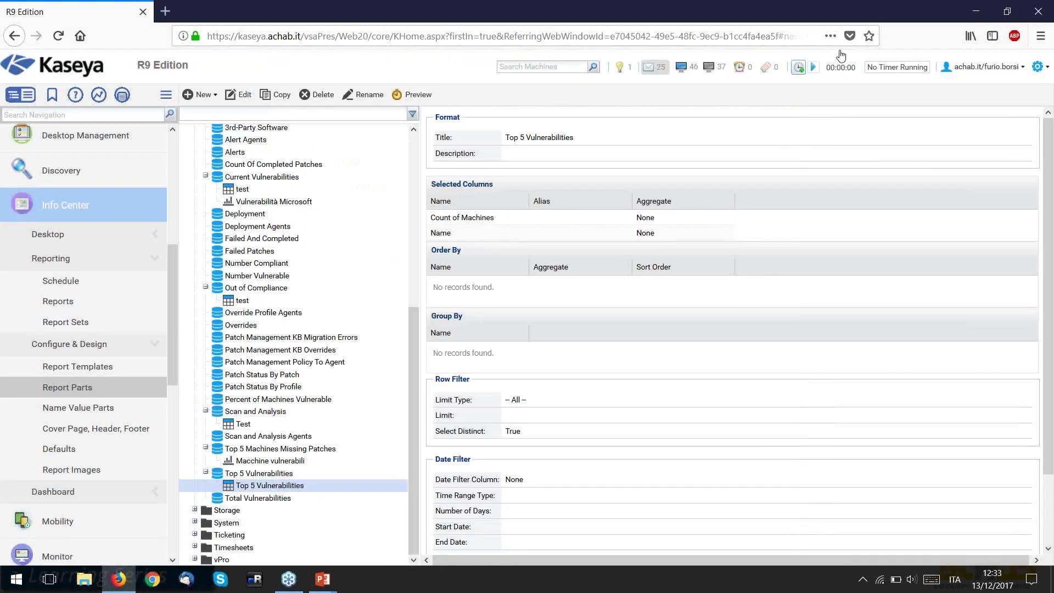
Create a table report part titled Top 5 Machines from the Top 5 Machines Missing Patches dataset, with the Count of Vulnerabilities and Machine Id columns.
click(280, 450)
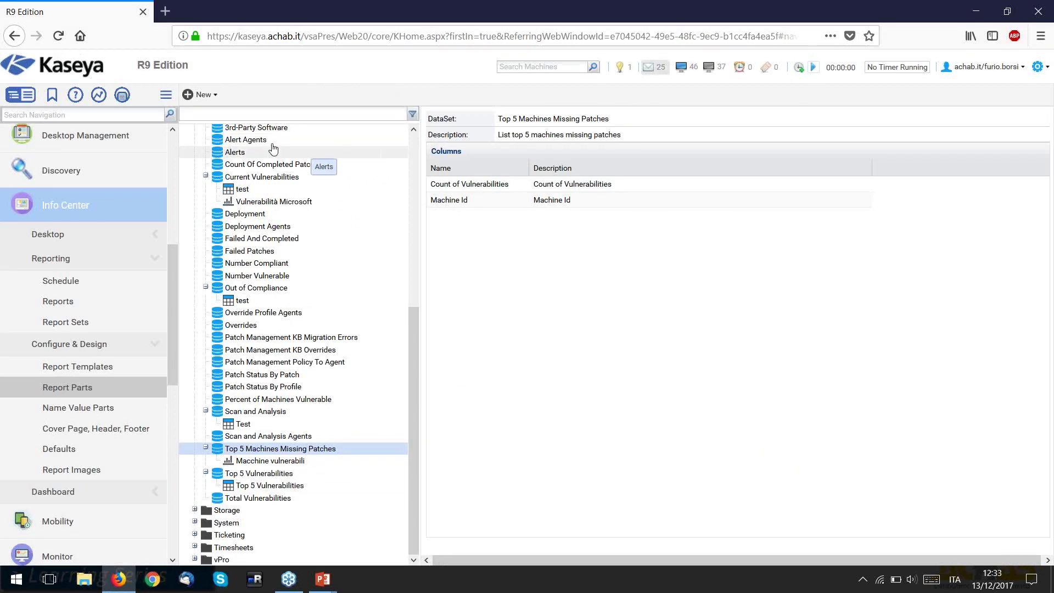
click(207, 96)
click(211, 112)
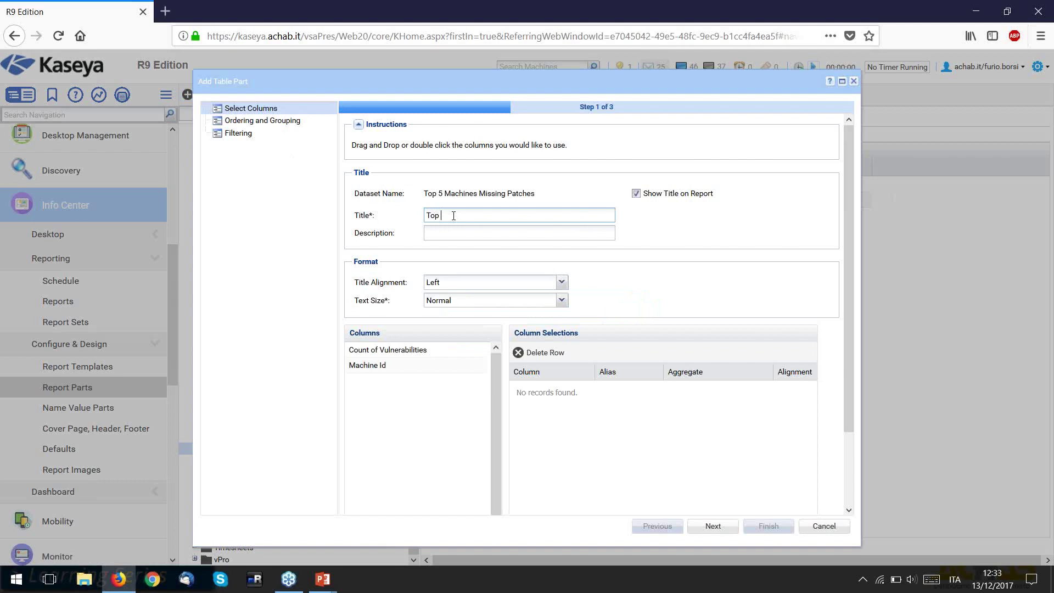
text(Machines)
drag(462, 349, 551, 409)
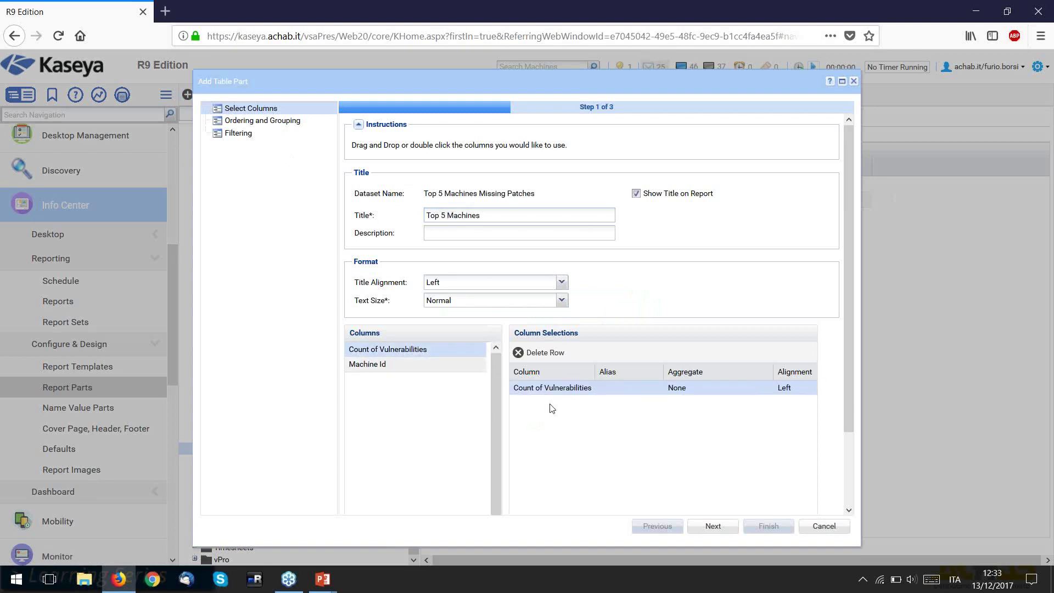
double_click(406, 365)
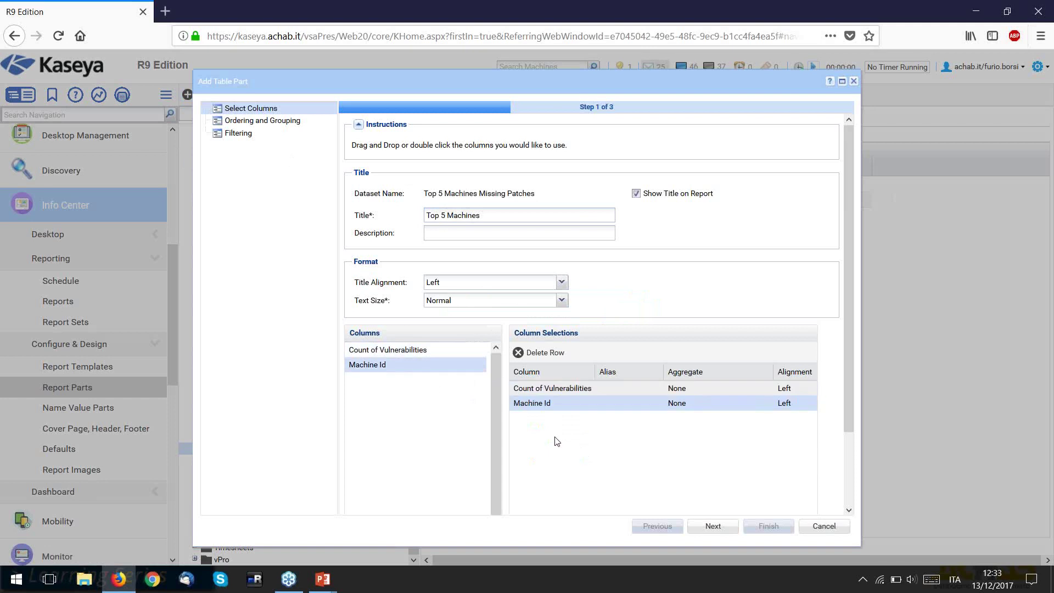
click(714, 526)
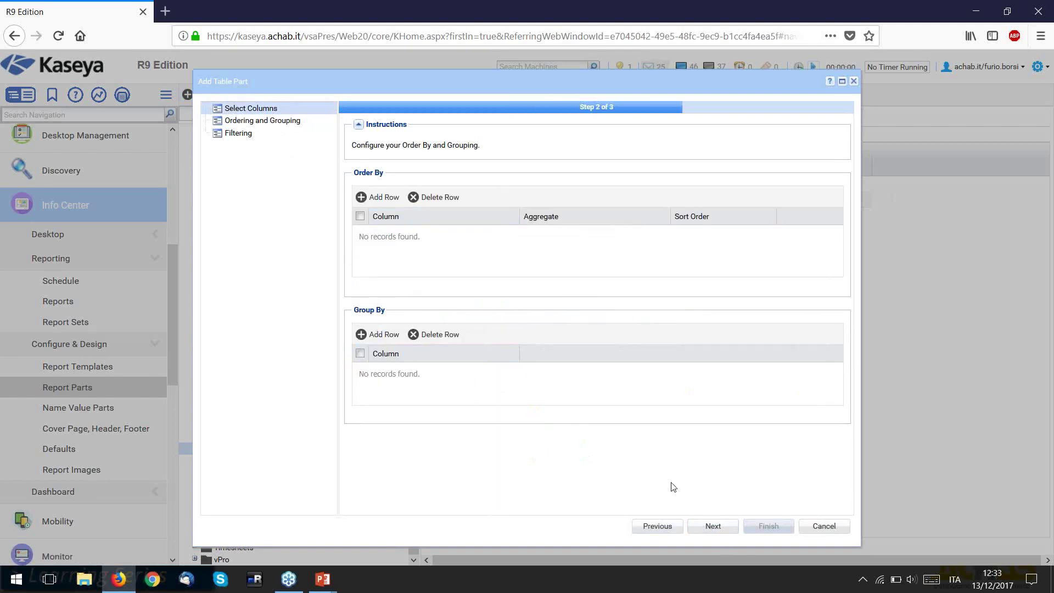
click(701, 521)
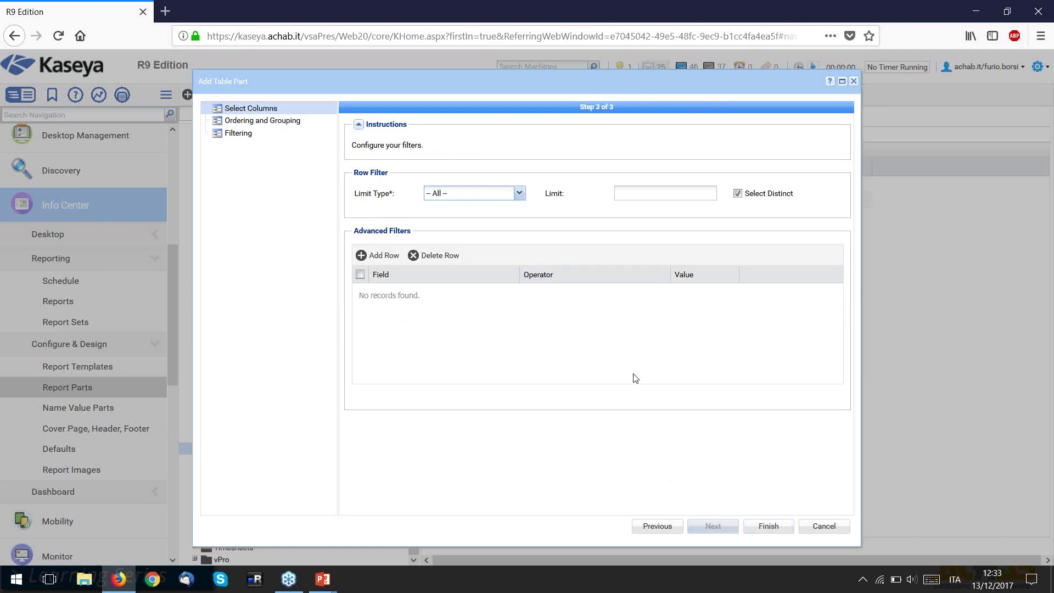
click(758, 522)
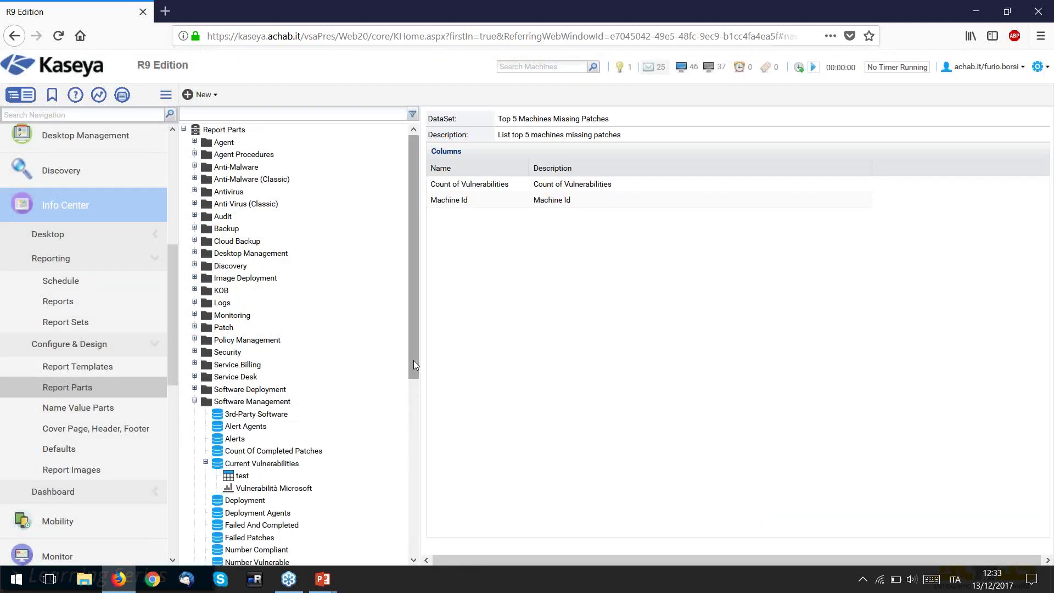
Preview the new Top 5 Machines table part with all organizations and machine groups, examine its most vulnerable machines, and close the preview.
scroll(415, 472, down, 5)
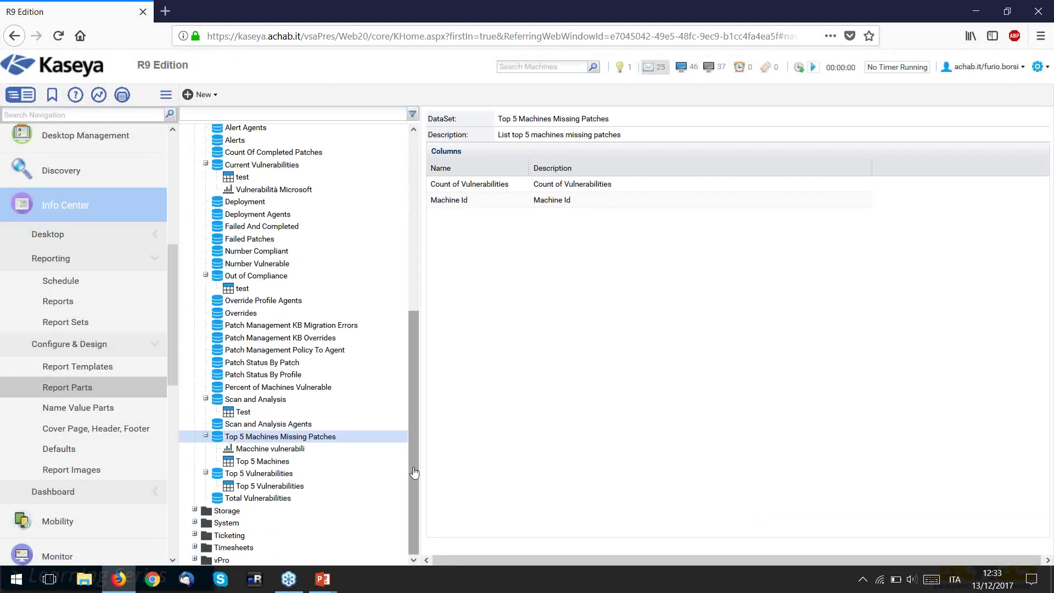
click(255, 462)
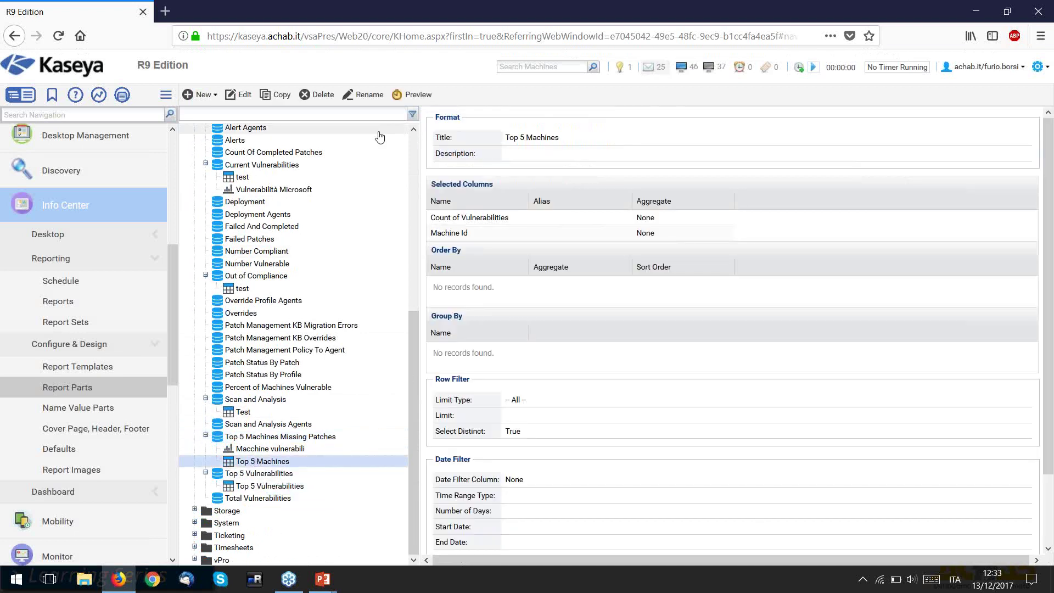
click(407, 97)
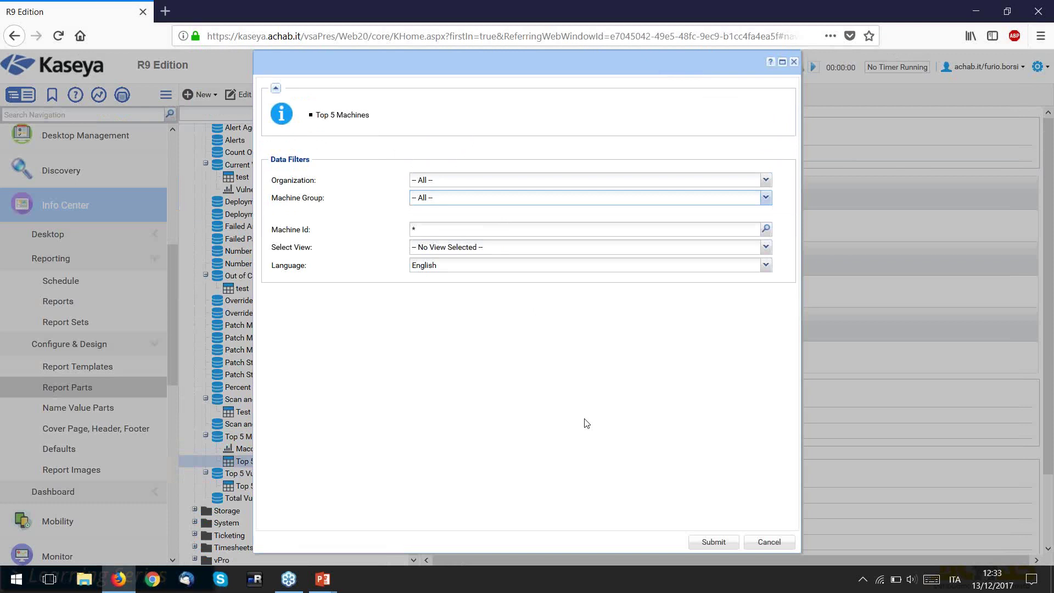
click(717, 543)
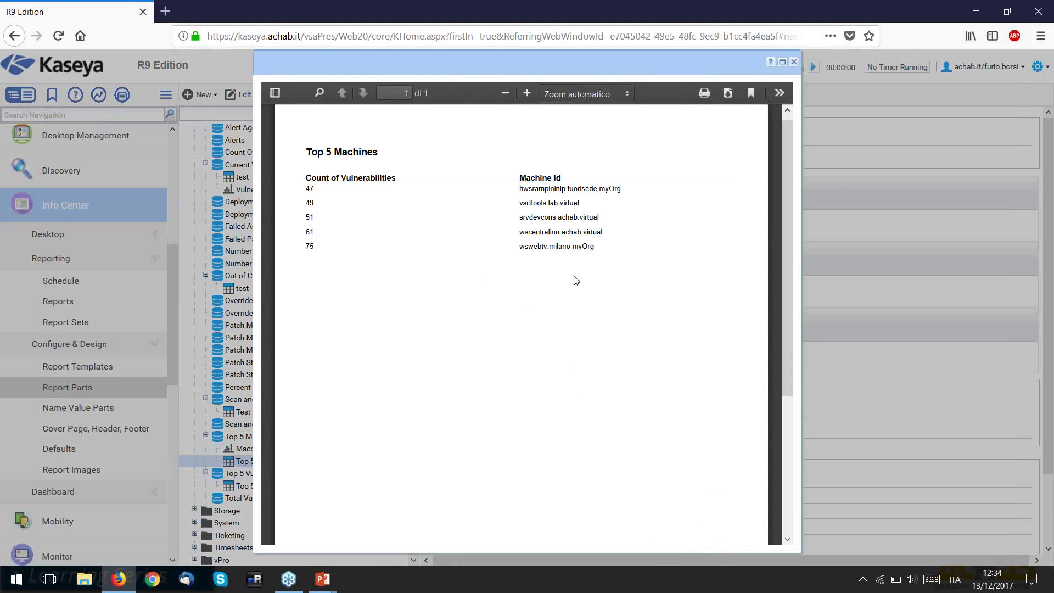
drag(593, 252, 523, 244)
click(523, 245)
drag(594, 250, 569, 243)
triple_click(544, 232)
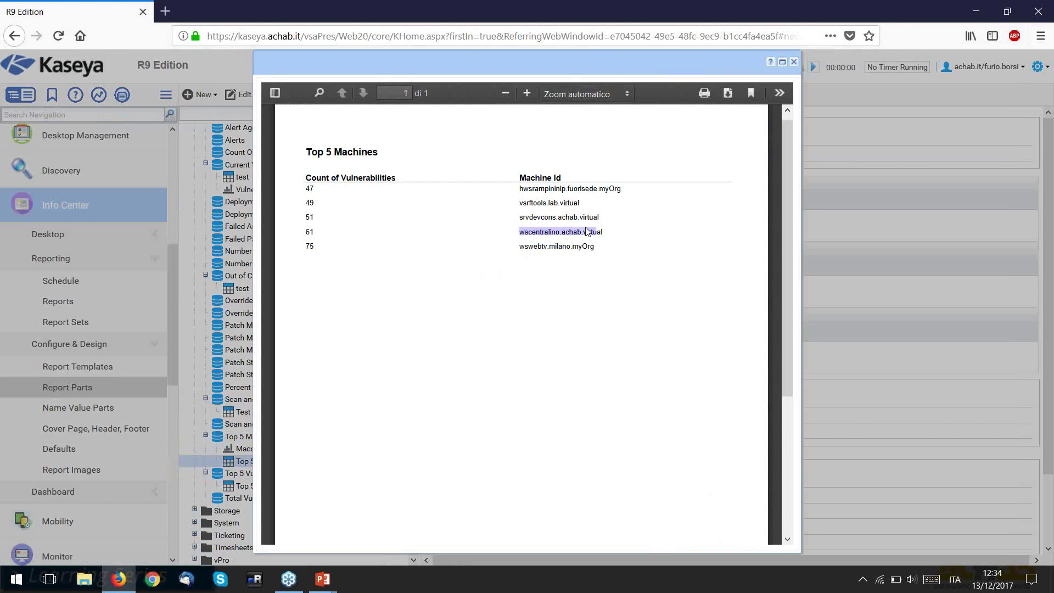
click(795, 63)
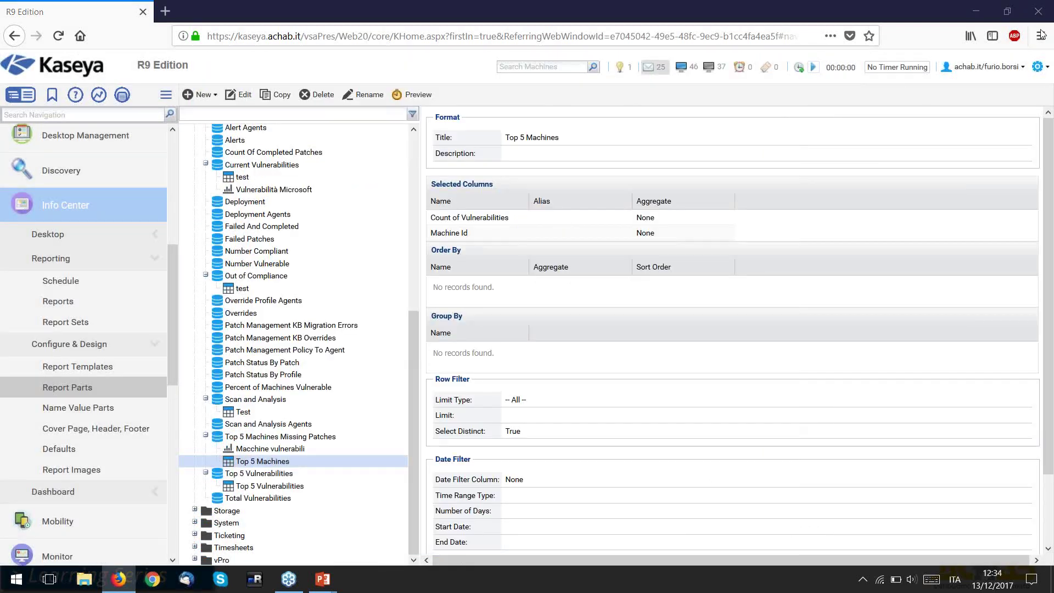